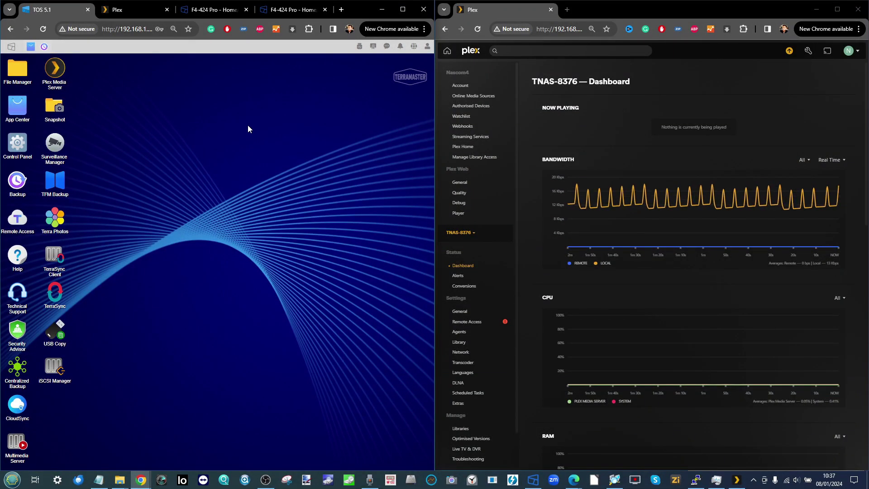
Switch the left browser to the Plex tab showing the TNAS-8376 library home.
{"action": "left_click", "coordinate": [132, 9]}
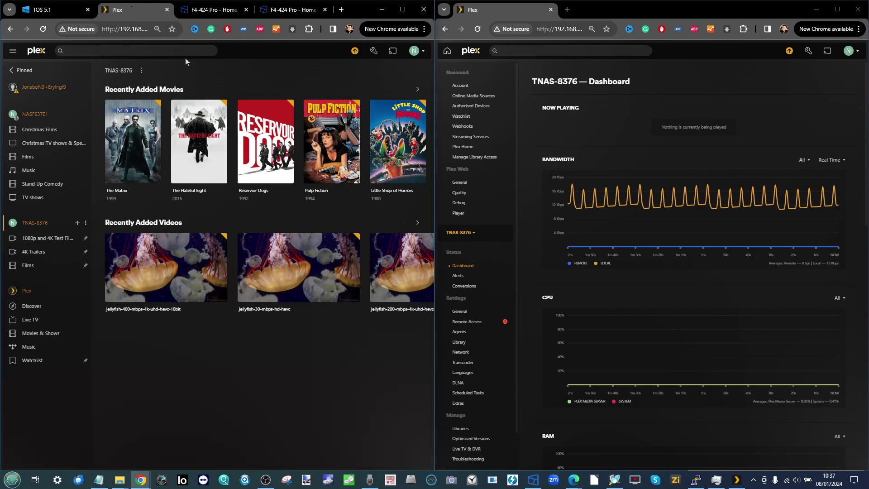
Review the F4-424 Pro product page and spec table, then go back to the TOS 5.1 desktop.
{"action": "left_click", "coordinate": [204, 13]}
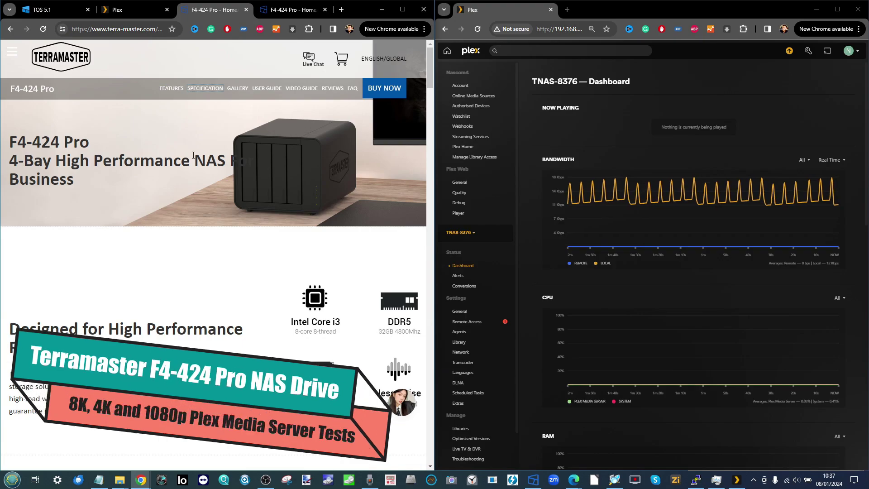
{"action": "left_click", "coordinate": [290, 9]}
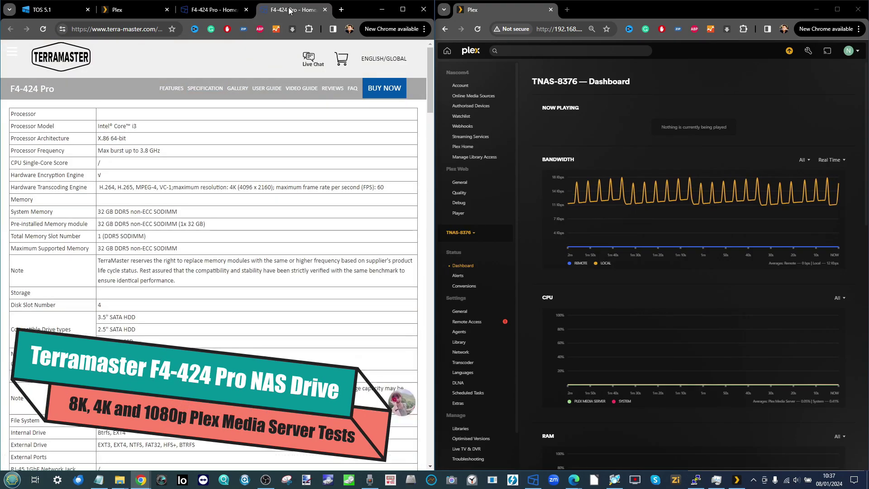
{"action": "scroll", "coordinate": [111, 127], "scroll_direction": "up", "scroll_amount": 5}
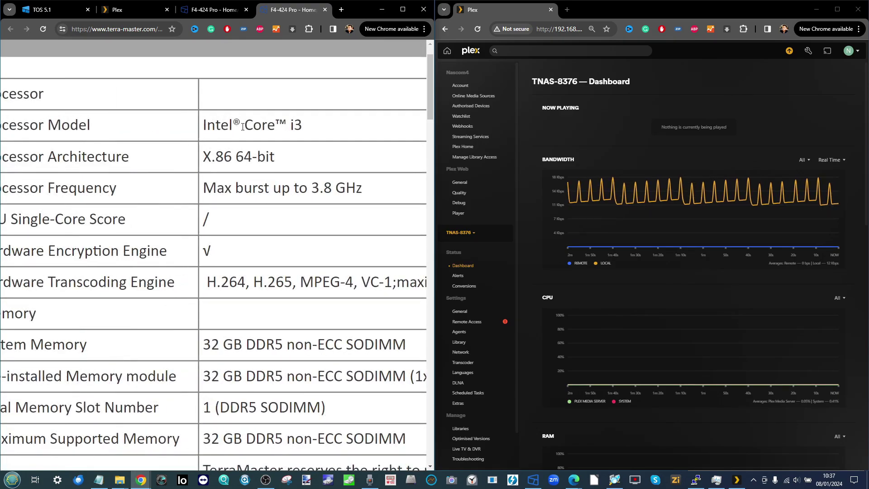
{"action": "scroll", "coordinate": [243, 127], "scroll_direction": "down", "scroll_amount": 5}
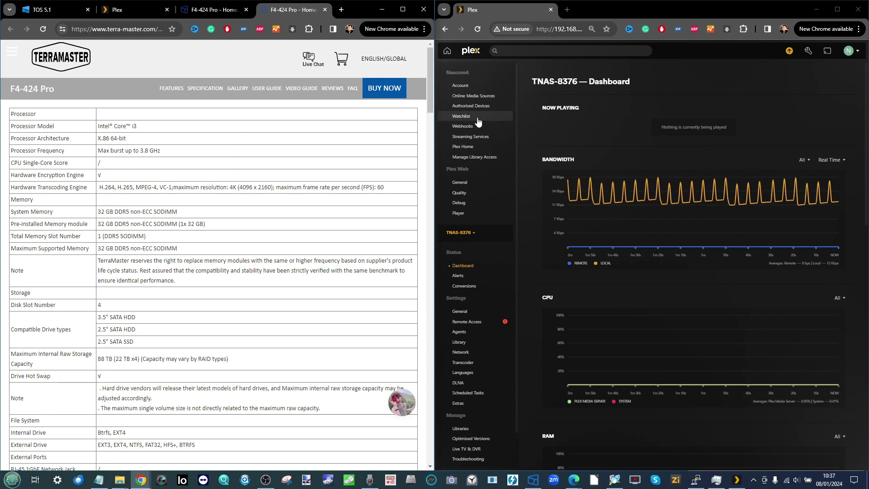
{"action": "left_click", "coordinate": [384, 88]}
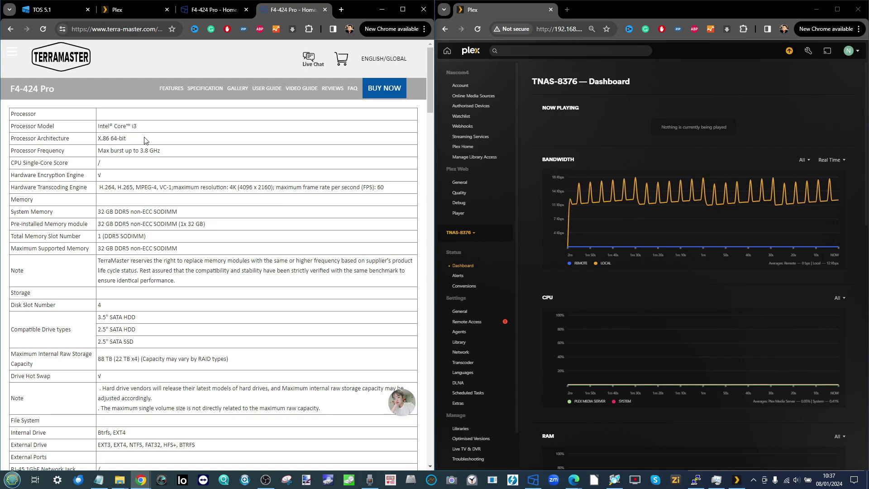
{"action": "left_click", "coordinate": [49, 10]}
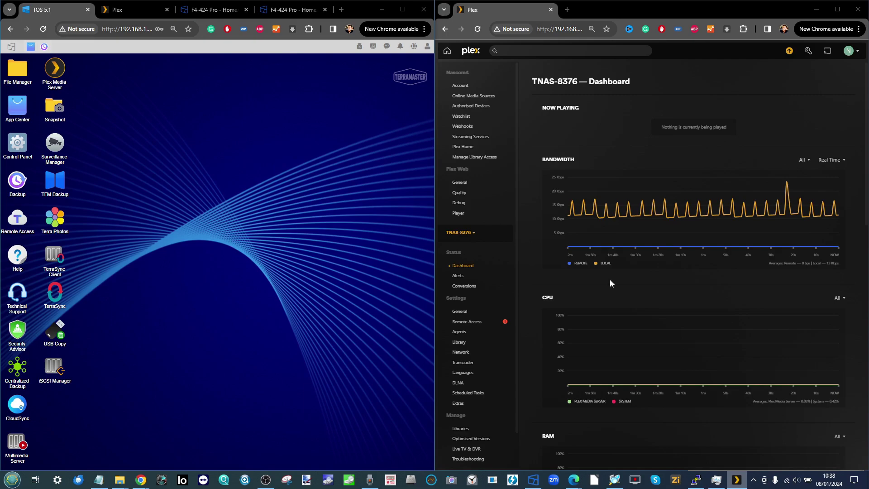
{"action": "right_click", "coordinate": [736, 479]}
{"action": "left_click", "coordinate": [702, 431]}
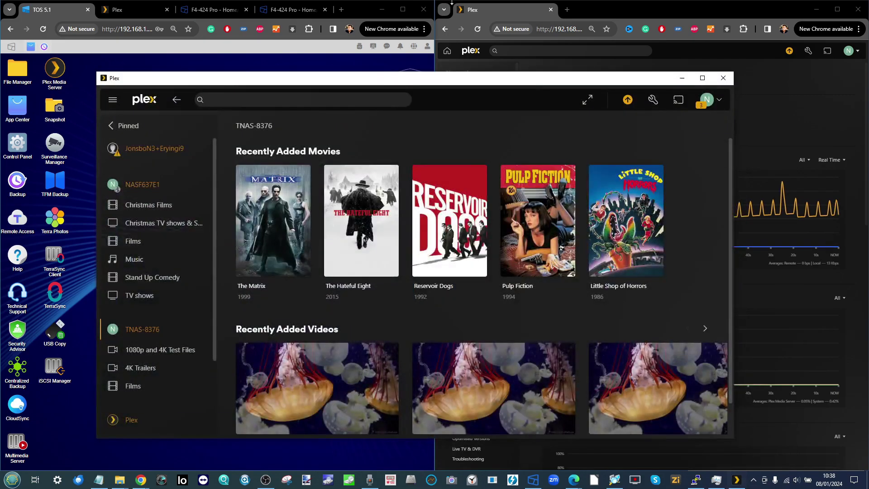
{"action": "left_click_drag", "start_coordinate": [467, 78], "coordinate": [458, 57]}
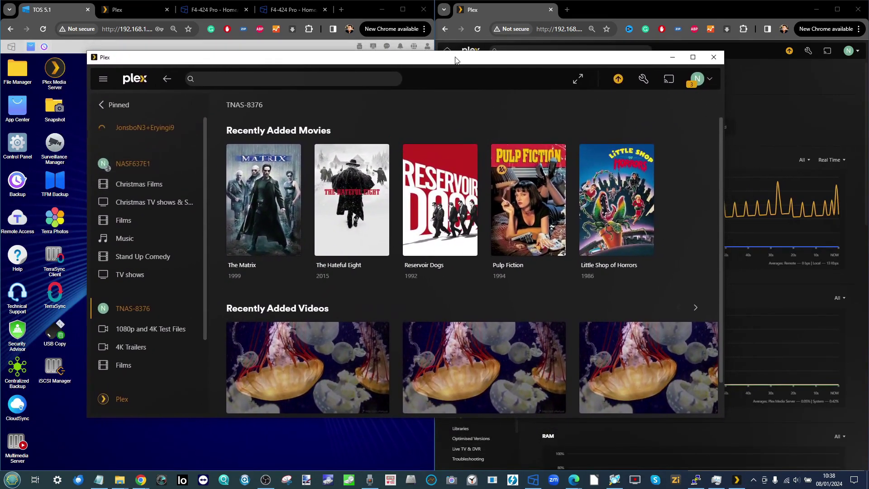
{"action": "left_click", "coordinate": [675, 56]}
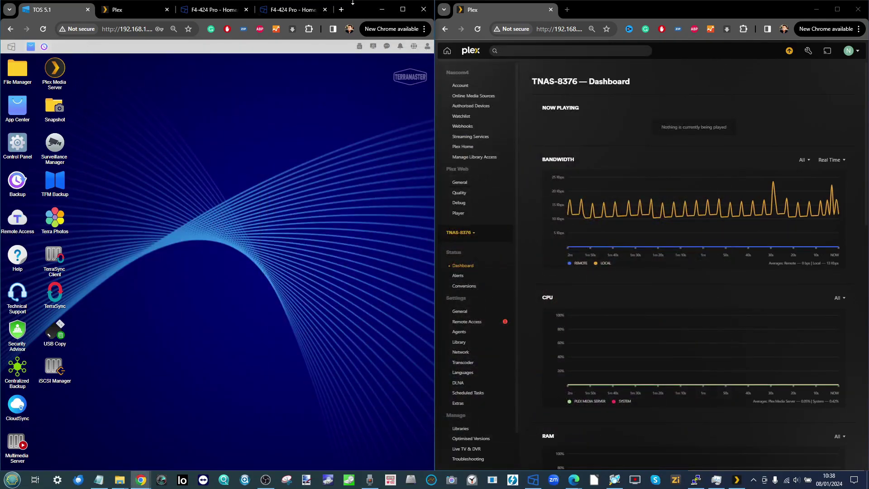
{"action": "right_click", "coordinate": [747, 481]}
{"action": "left_click", "coordinate": [755, 434]}
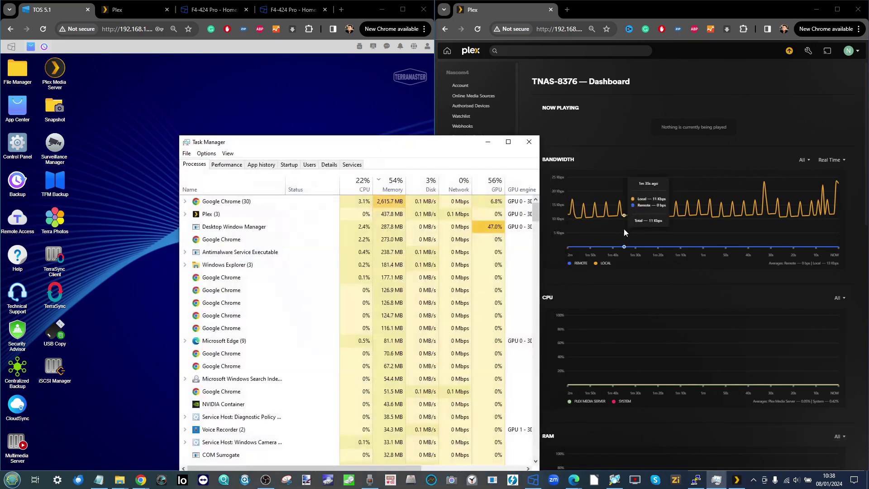
{"action": "left_click_drag", "start_coordinate": [459, 144], "coordinate": [525, 58]}
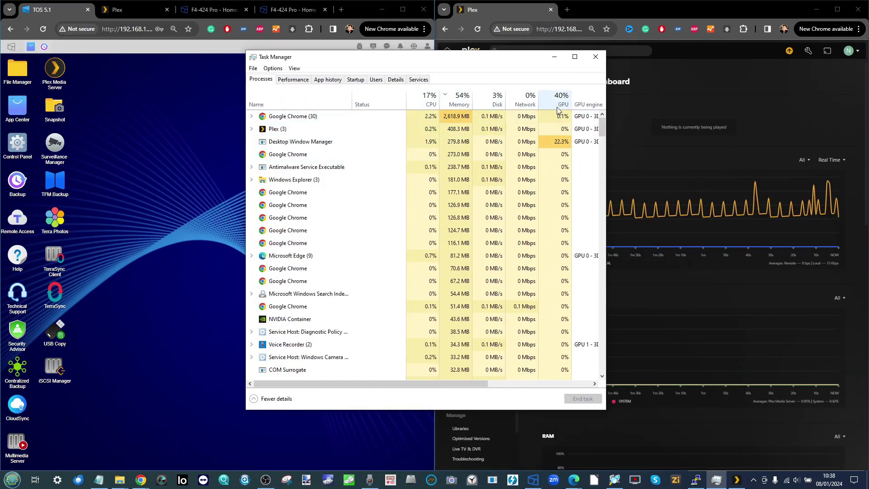
{"action": "left_click", "coordinate": [556, 59]}
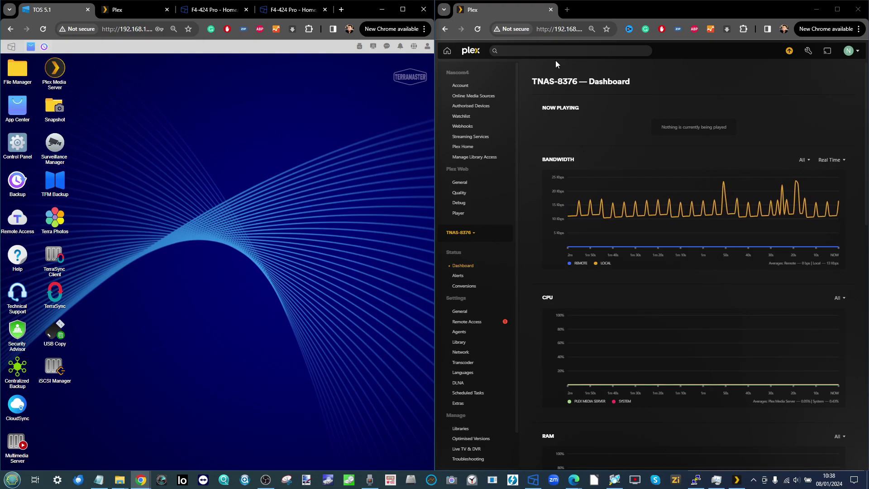
Restore the Plex app and open the Roast Duck trailer from the 4K Trailers library.
{"action": "left_click", "coordinate": [737, 482]}
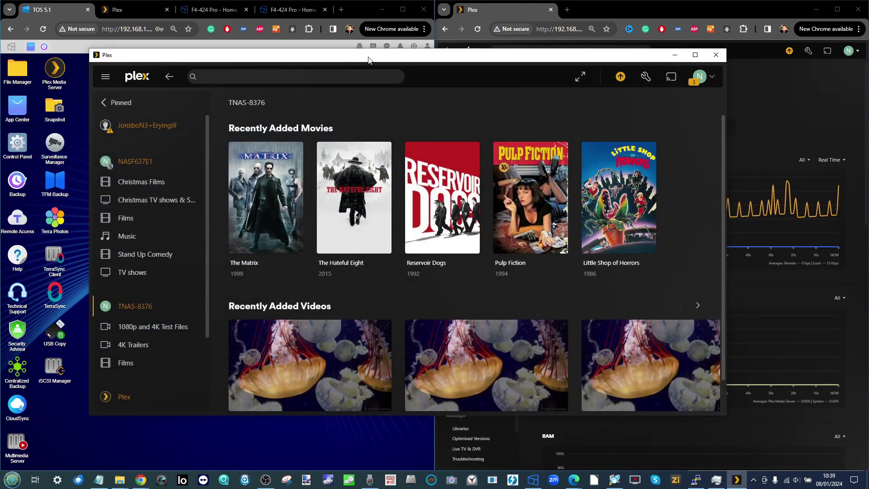
{"action": "mouse_move", "coordinate": [368, 60]}
{"action": "left_mouse_down"}
{"action": "mouse_move", "coordinate": [380, 77]}
{"action": "mouse_move", "coordinate": [368, 66]}
{"action": "left_mouse_up"}
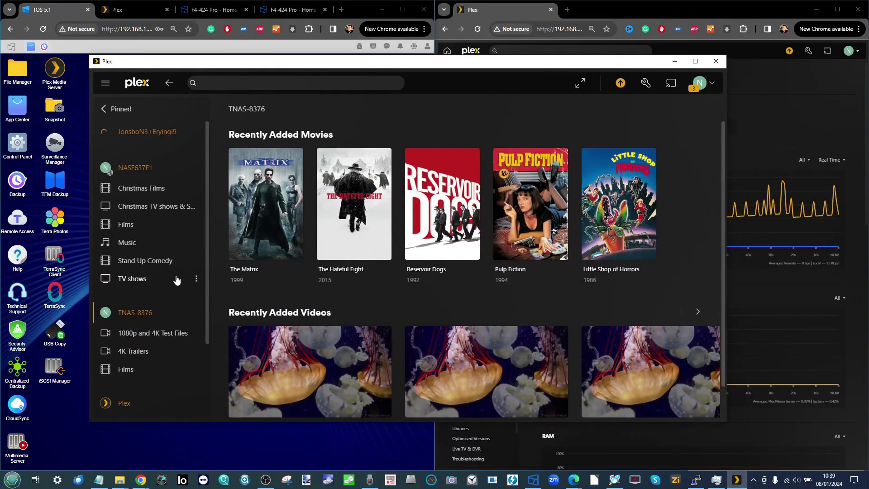
{"action": "left_click", "coordinate": [131, 352]}
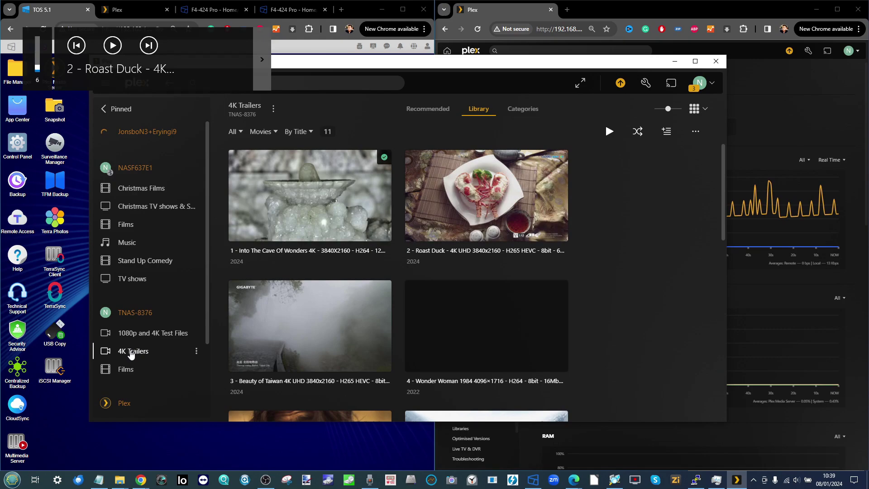
{"action": "left_click", "coordinate": [440, 184]}
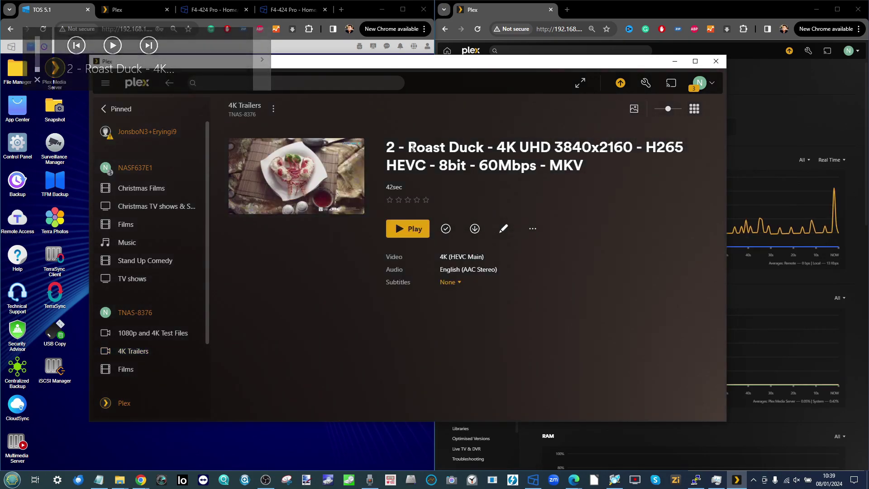
Highlight the trailer's title, emphasising the 60Mbps bitrate and HEVC codec.
{"action": "left_click_drag", "start_coordinate": [409, 147], "coordinate": [585, 166]}
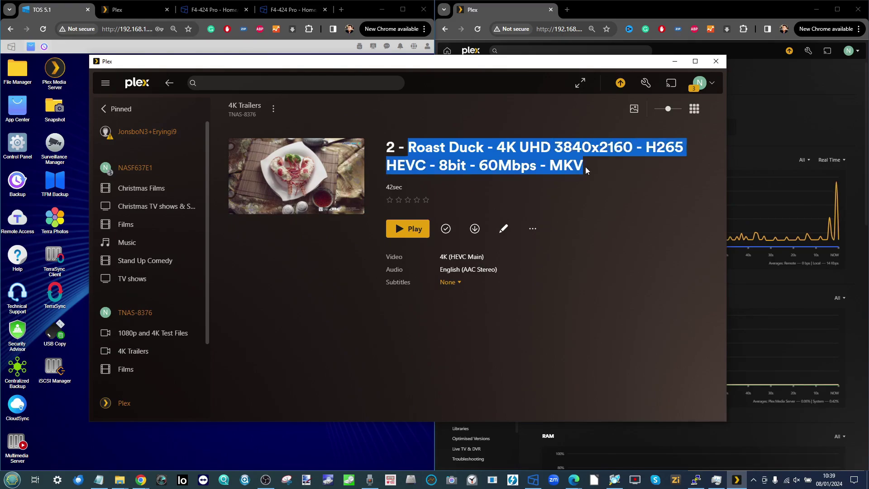
{"action": "mouse_move", "coordinate": [477, 170]}
{"action": "left_mouse_down"}
{"action": "mouse_move", "coordinate": [537, 169]}
{"action": "mouse_move", "coordinate": [482, 164]}
{"action": "left_mouse_up"}
{"action": "left_click", "coordinate": [525, 167]}
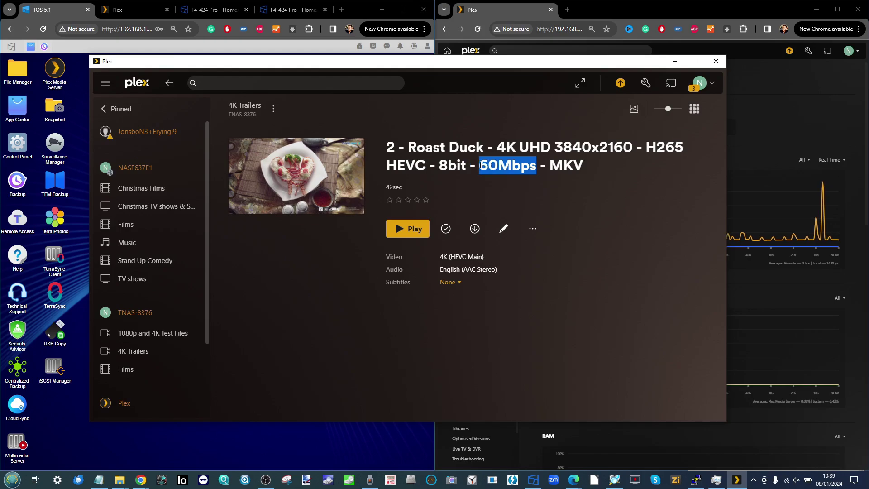
{"action": "left_click_drag", "start_coordinate": [428, 165], "coordinate": [390, 165]}
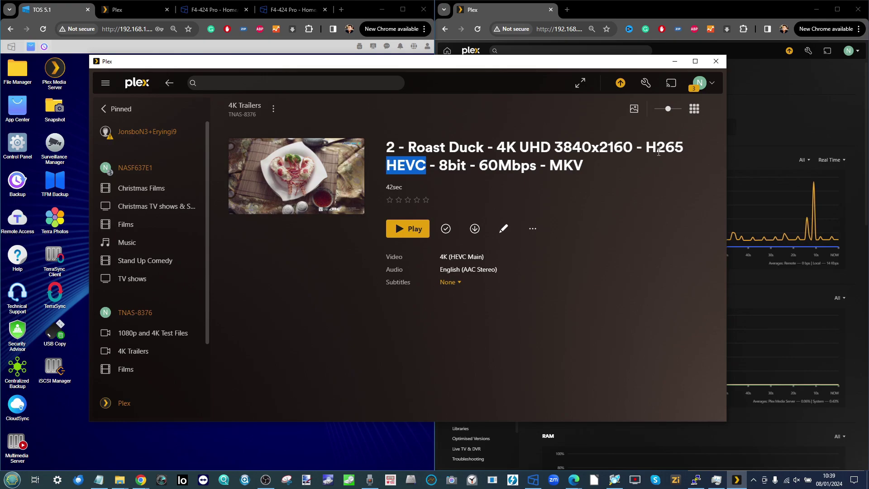
{"action": "left_click", "coordinate": [642, 153]}
Play the Roast Duck trailer and check its Quality in Playback Settings.
{"action": "left_click", "coordinate": [410, 228]}
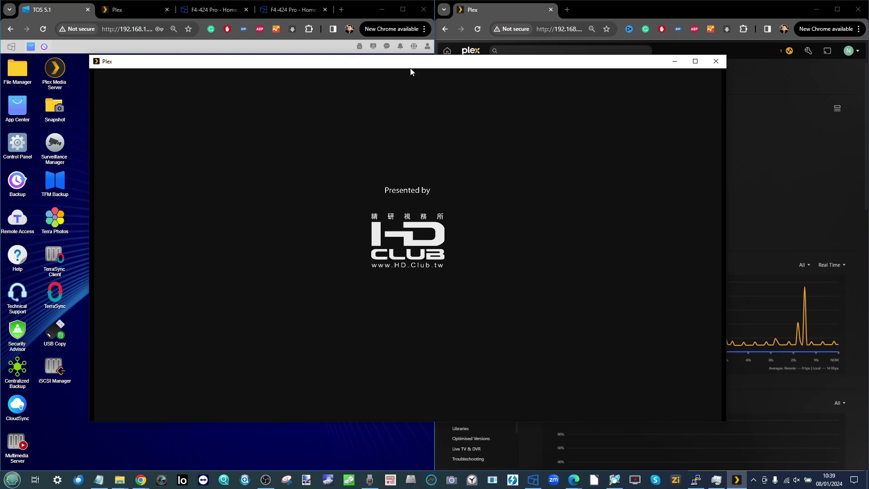
{"action": "mouse_move", "coordinate": [412, 67]}
{"action": "left_mouse_down"}
{"action": "mouse_move", "coordinate": [442, 65]}
{"action": "mouse_move", "coordinate": [426, 71]}
{"action": "left_mouse_up"}
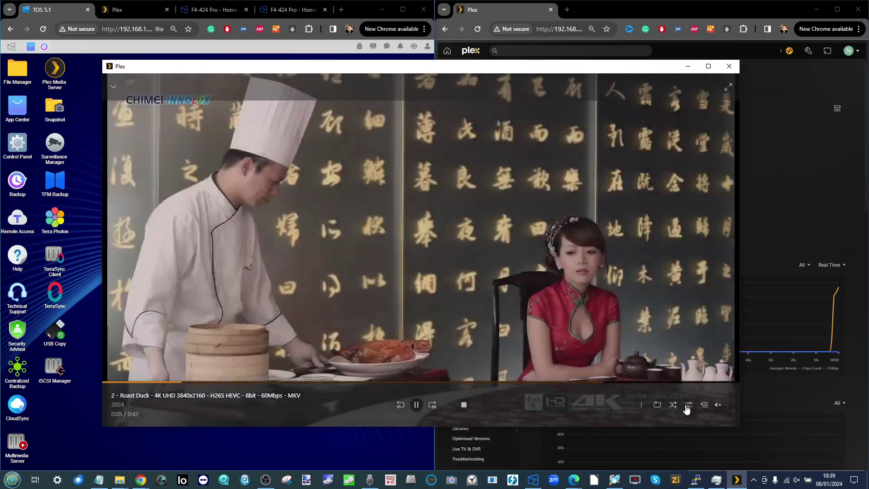
{"action": "left_click", "coordinate": [689, 404]}
{"action": "left_click", "coordinate": [558, 326]}
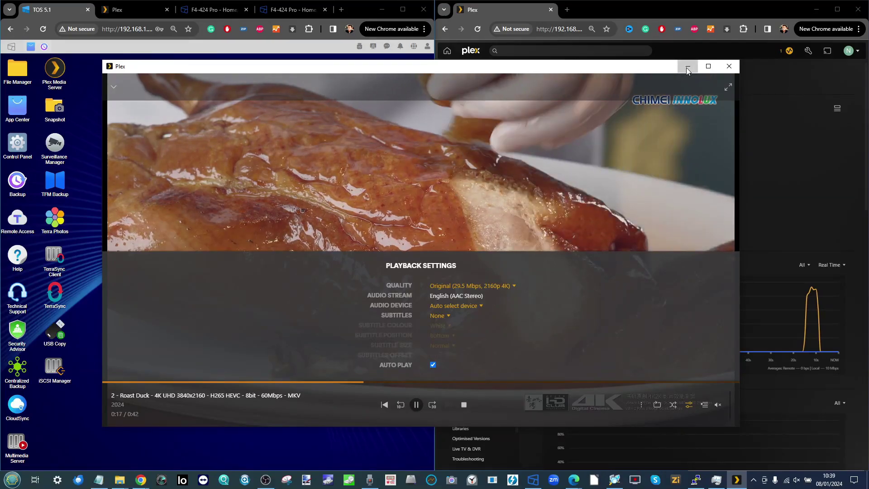
Minimise the player and watch the Direct Play bandwidth spike on the server dashboard.
{"action": "left_click", "coordinate": [729, 66]}
{"action": "scroll", "coordinate": [738, 223], "scroll_direction": "down", "scroll_amount": 2}
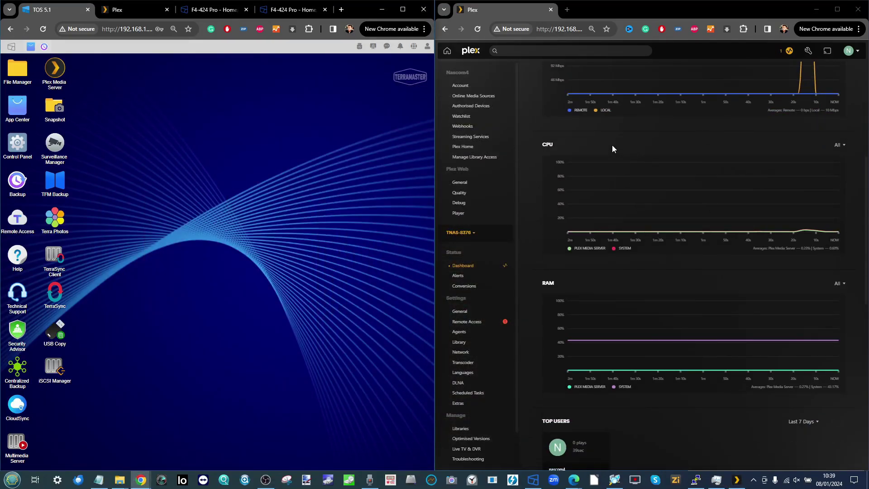
{"action": "scroll", "coordinate": [832, 234], "scroll_direction": "up", "scroll_amount": 5}
{"action": "scroll", "coordinate": [832, 234], "scroll_direction": "up", "scroll_amount": 2}
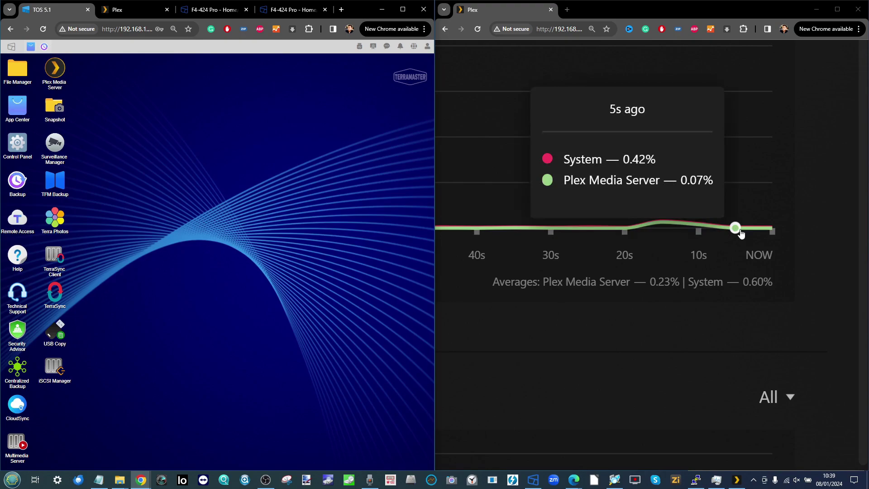
{"action": "scroll", "coordinate": [686, 262], "scroll_direction": "down", "scroll_amount": 7}
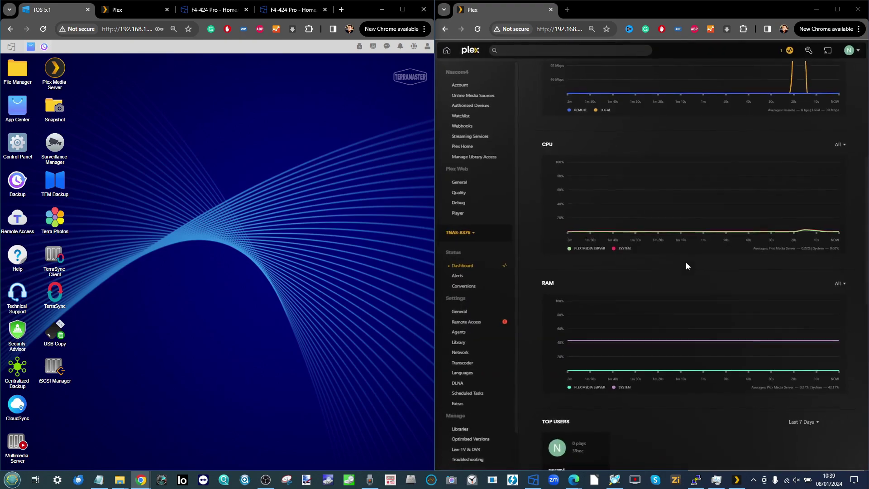
{"action": "scroll", "coordinate": [601, 208], "scroll_direction": "up", "scroll_amount": 4}
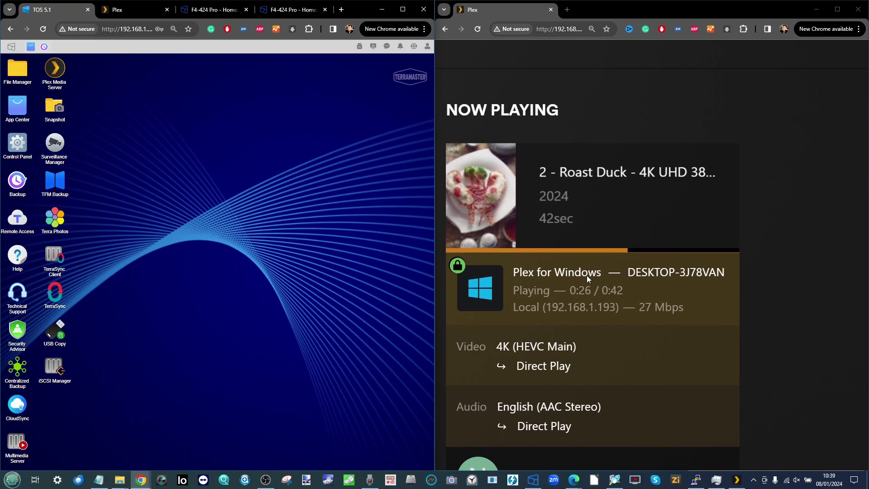
{"action": "scroll", "coordinate": [574, 329], "scroll_direction": "down", "scroll_amount": 4}
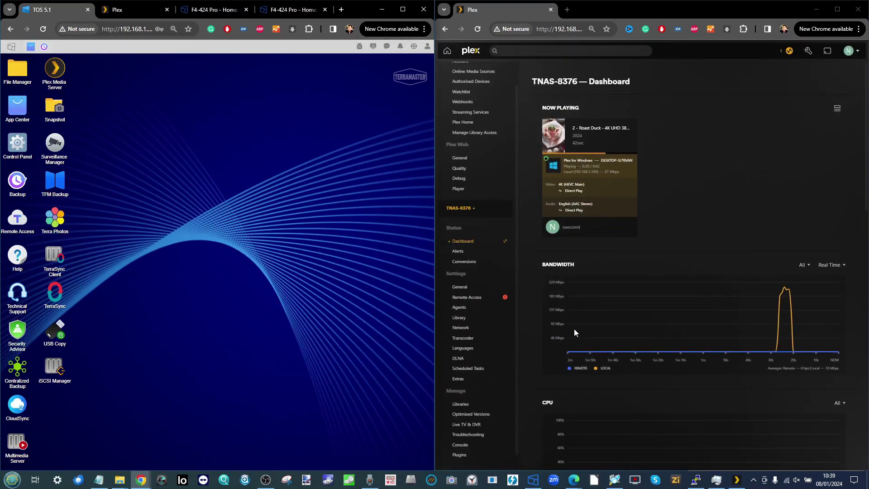
{"action": "key", "text": "alt+Tab"}
Minimise the Plex app and open Roast Duck from 4K Trailers in Plex Web.
{"action": "left_click", "coordinate": [686, 68]}
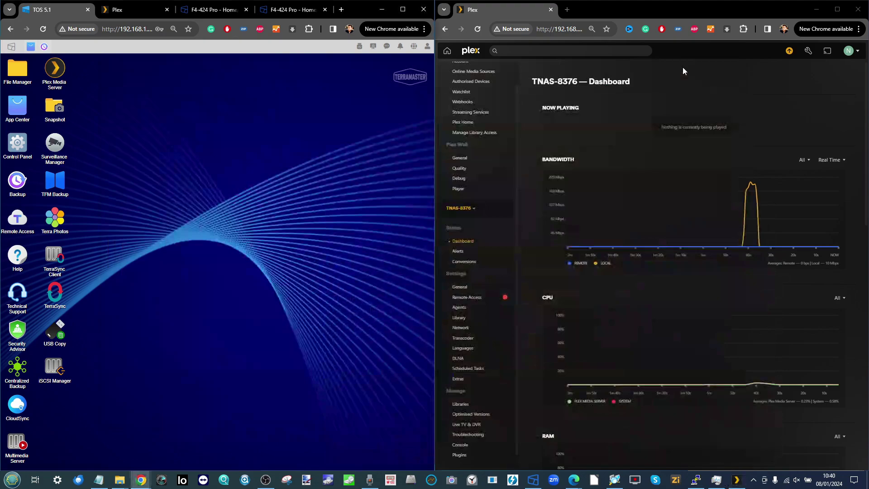
{"action": "left_click", "coordinate": [135, 11]}
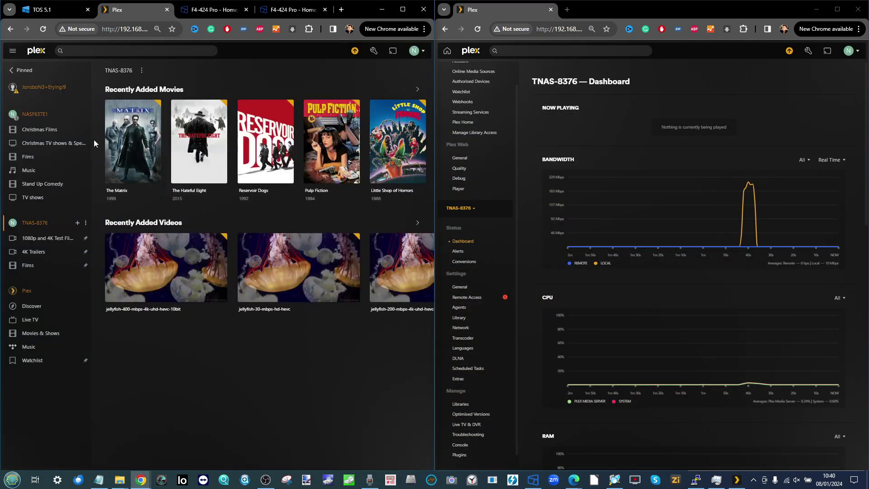
{"action": "scroll", "coordinate": [32, 264], "scroll_direction": "up", "scroll_amount": 4}
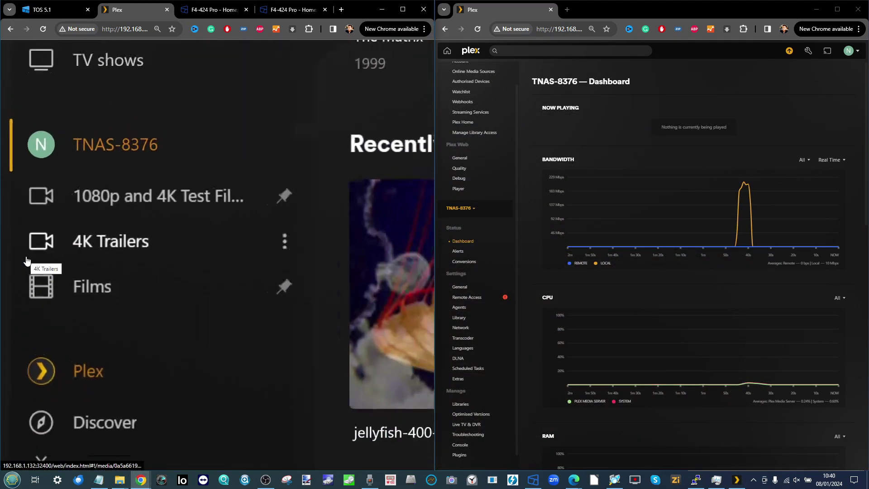
{"action": "left_click", "coordinate": [82, 253]}
{"action": "scroll", "coordinate": [97, 251], "scroll_direction": "down", "scroll_amount": 4}
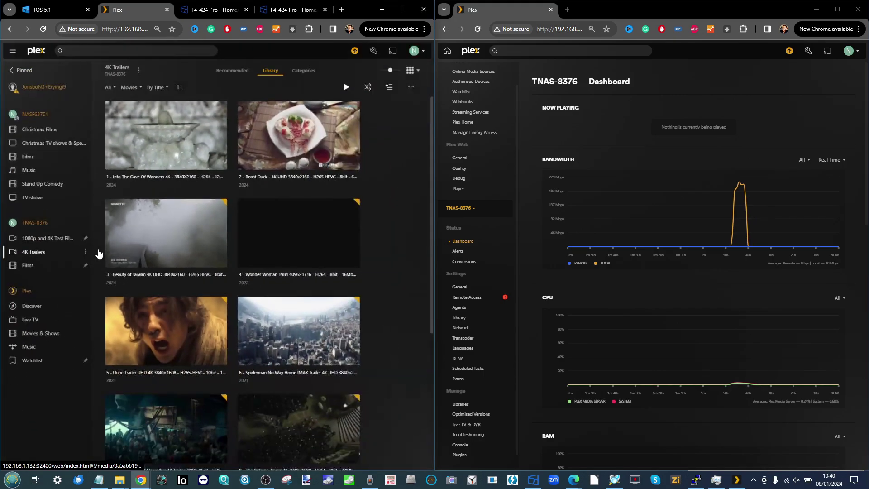
{"action": "left_click", "coordinate": [297, 145]}
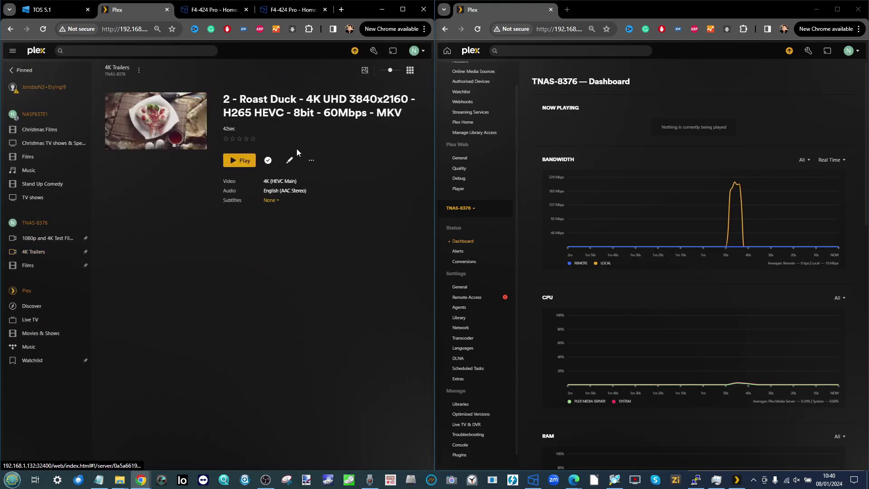
Play the trailer and view the Quality options in Playback Settings.
{"action": "left_click", "coordinate": [239, 160]}
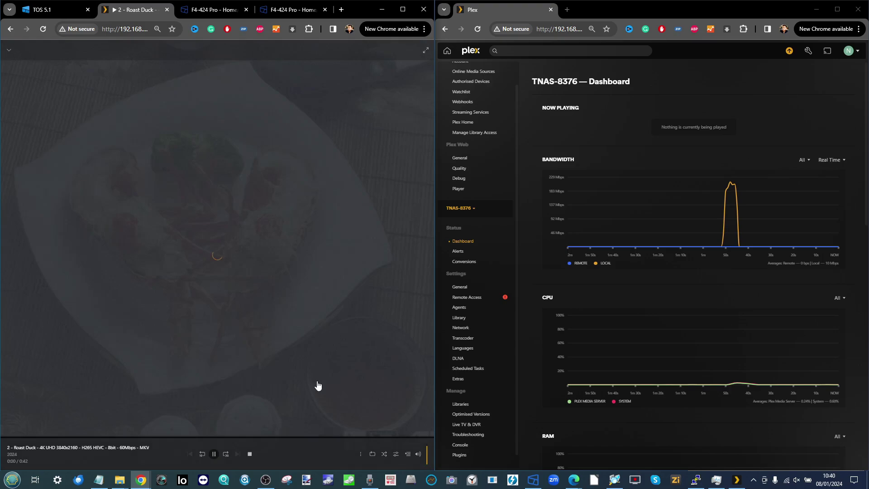
{"action": "left_click", "coordinate": [397, 455]}
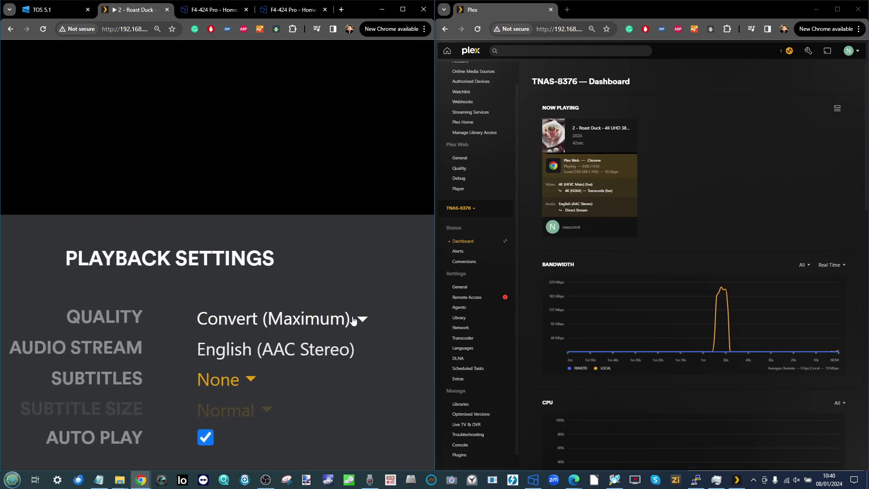
{"action": "left_click", "coordinate": [363, 320]}
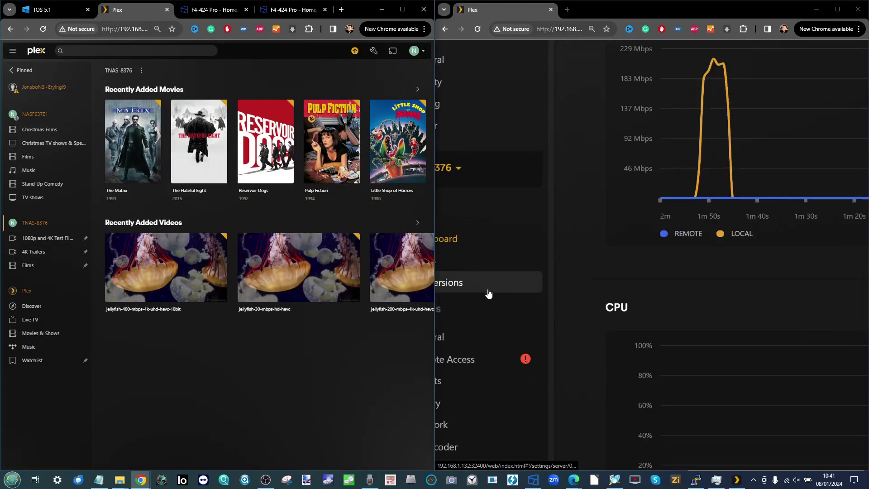
Open the server's Transcoder settings, zoomed in for readability.
{"action": "left_click", "coordinate": [455, 302]}
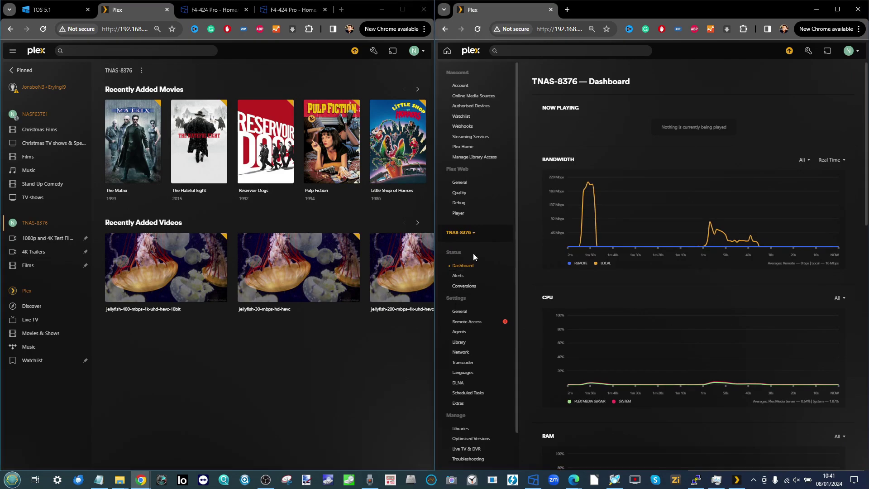
{"action": "left_click", "coordinate": [462, 314]}
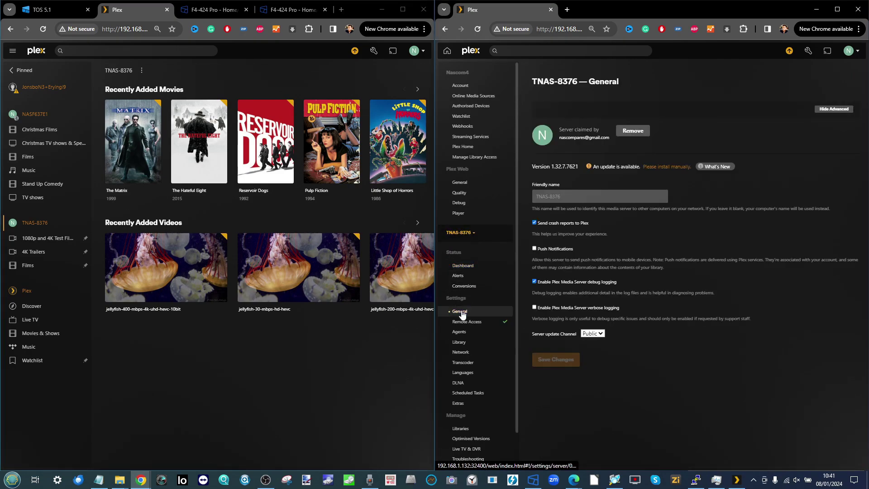
{"action": "left_click", "coordinate": [464, 363]}
{"action": "key", "text": "ctrl+plus"}
{"action": "key", "text": "ctrl+plus"}
{"action": "key", "text": "ctrl+plus"}
{"action": "key", "text": "ctrl+plus"}
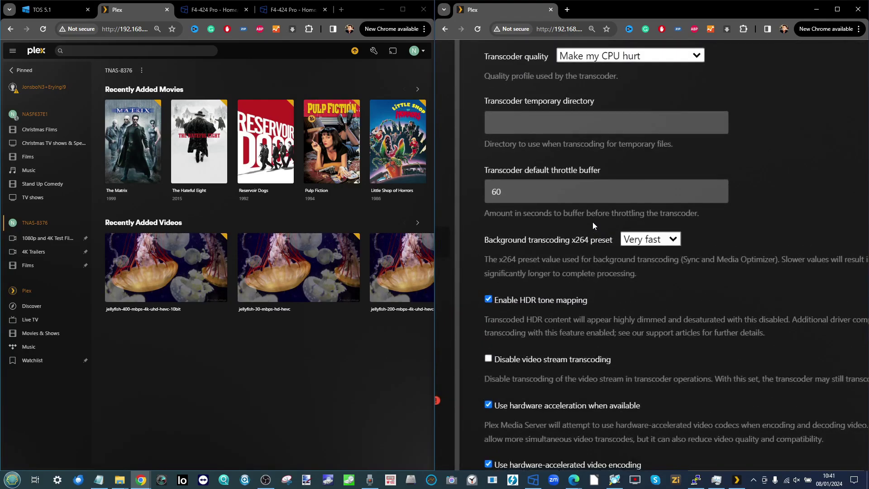
{"action": "scroll", "coordinate": [619, 183], "scroll_direction": "down", "scroll_amount": 5}
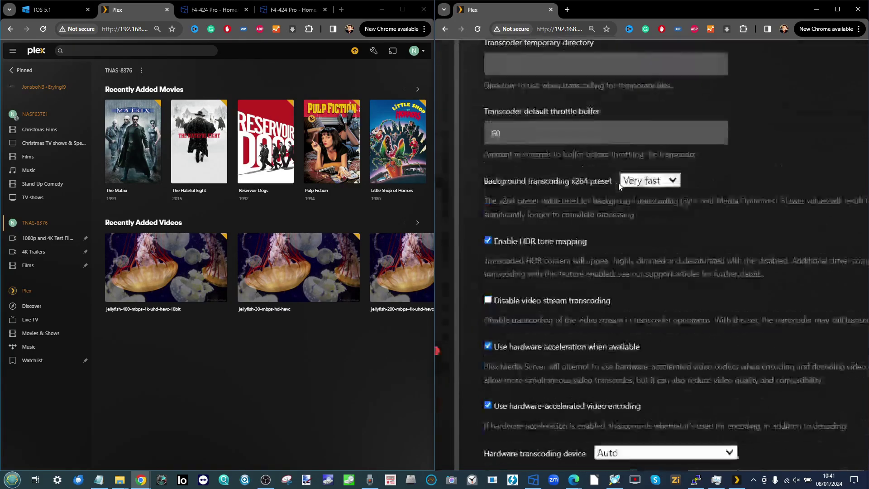
Check the Hardware transcoding device list, keep Auto, and return to the Dashboard graphs.
{"action": "left_click", "coordinate": [616, 307]}
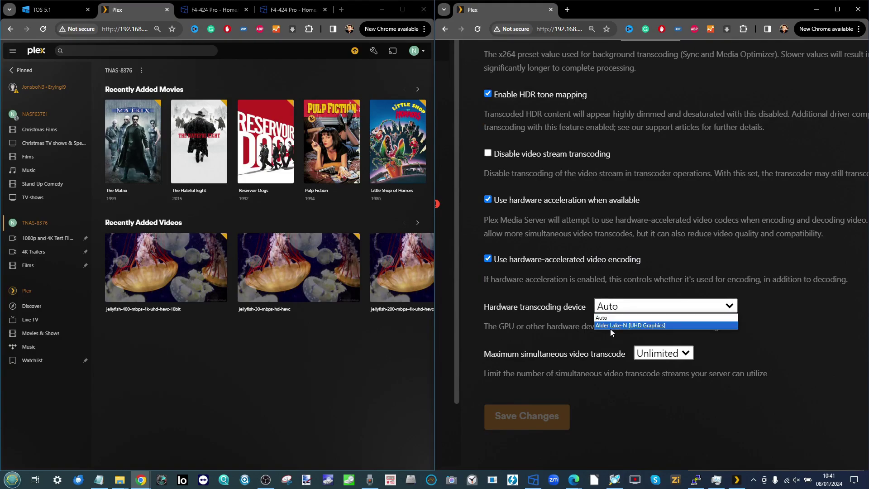
{"action": "key", "text": "ctrl+plus"}
{"action": "key", "text": "ctrl+plus"}
{"action": "left_click", "coordinate": [605, 265]}
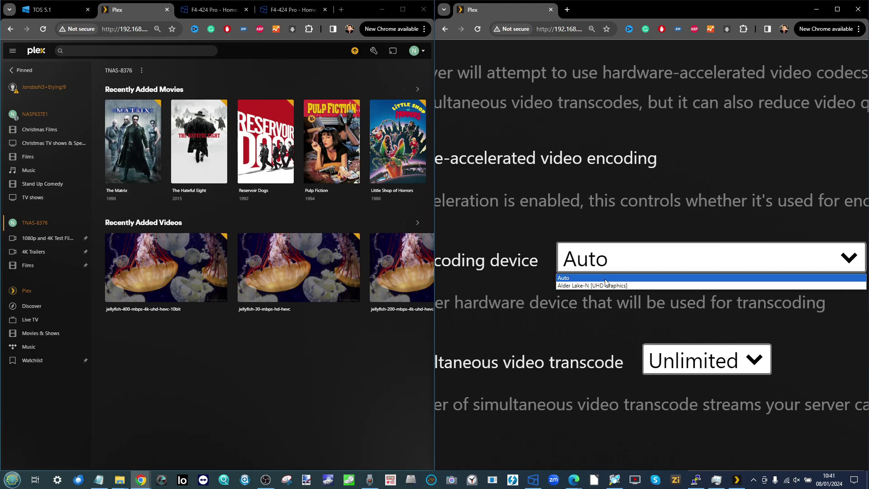
{"action": "key", "text": "ctrl+minus"}
{"action": "key", "text": "ctrl+minus"}
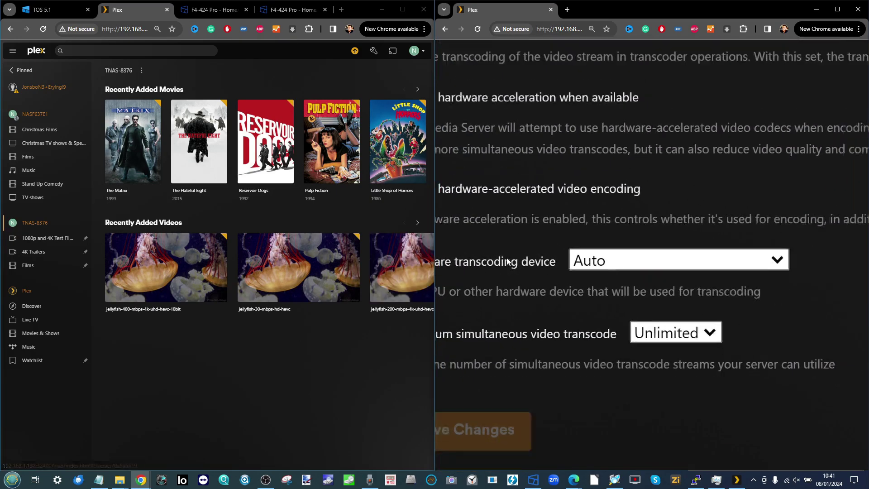
{"action": "key", "text": "ctrl+minus"}
{"action": "key", "text": "ctrl+minus"}
{"action": "key", "text": "ctrl+minus"}
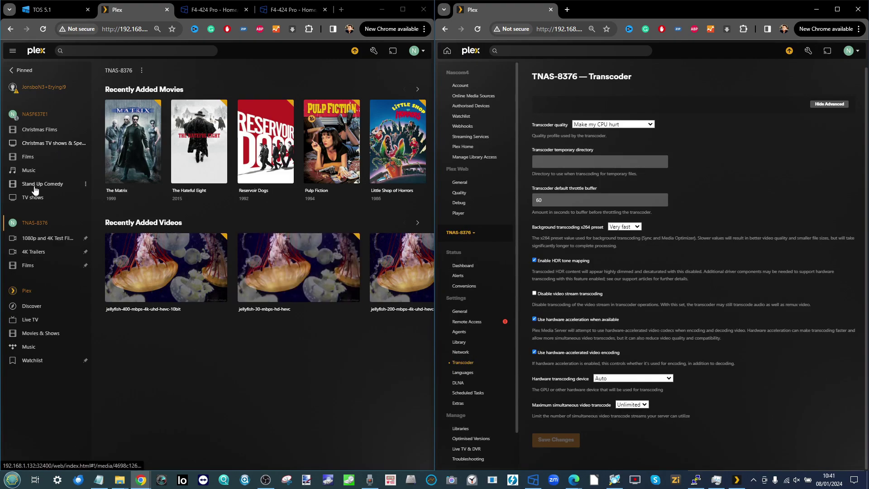
{"action": "left_click", "coordinate": [31, 228]}
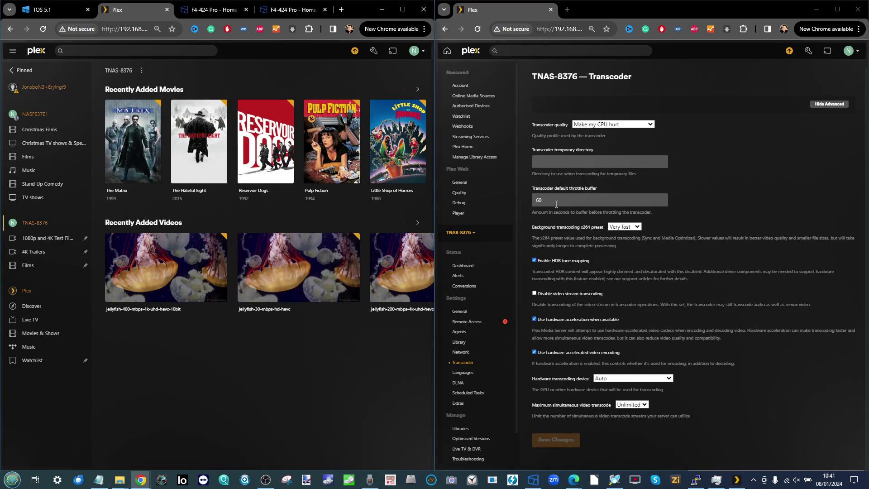
{"action": "left_click", "coordinate": [453, 268]}
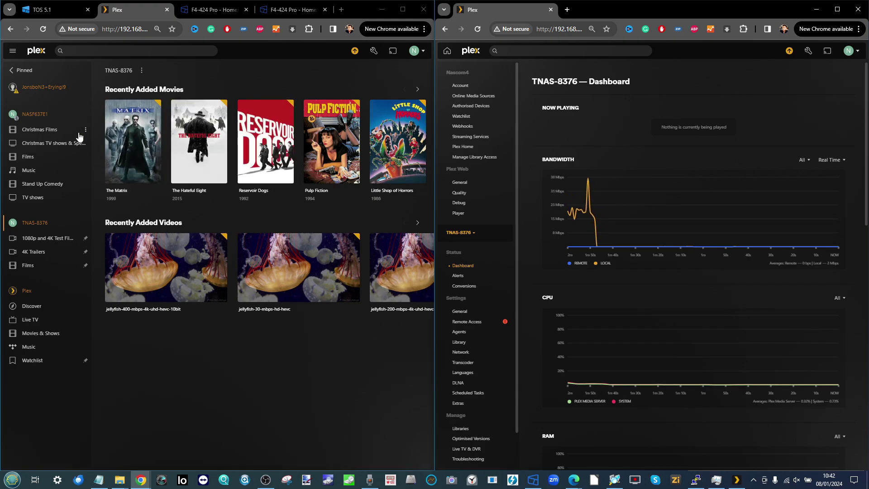
Browse the 4K Trailers and Films libraries.
{"action": "left_click", "coordinate": [34, 251]}
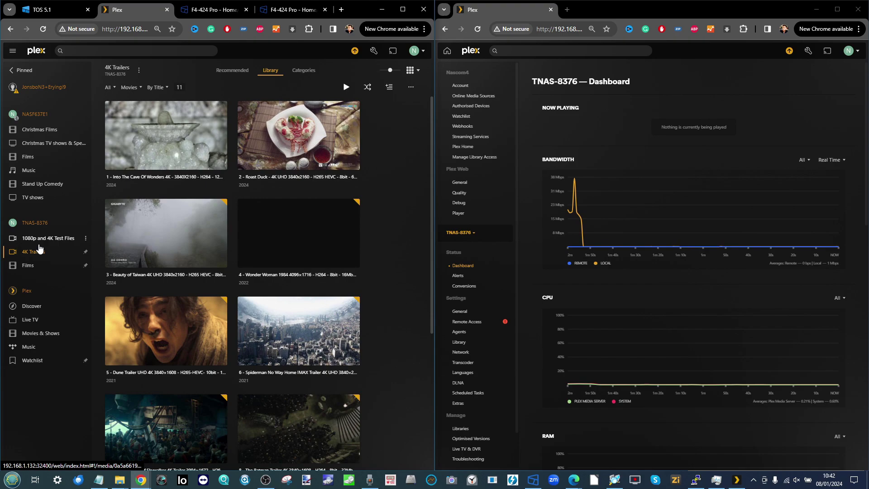
{"action": "left_click", "coordinate": [28, 265]}
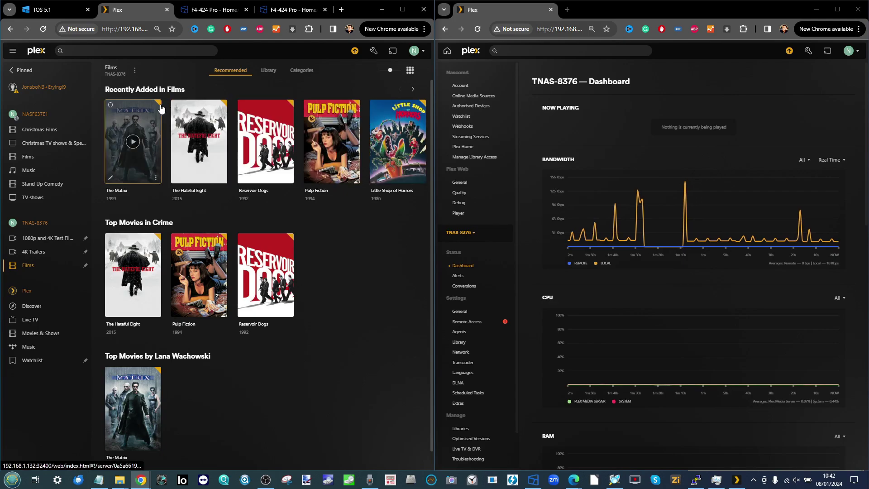
{"action": "left_click", "coordinate": [30, 252]}
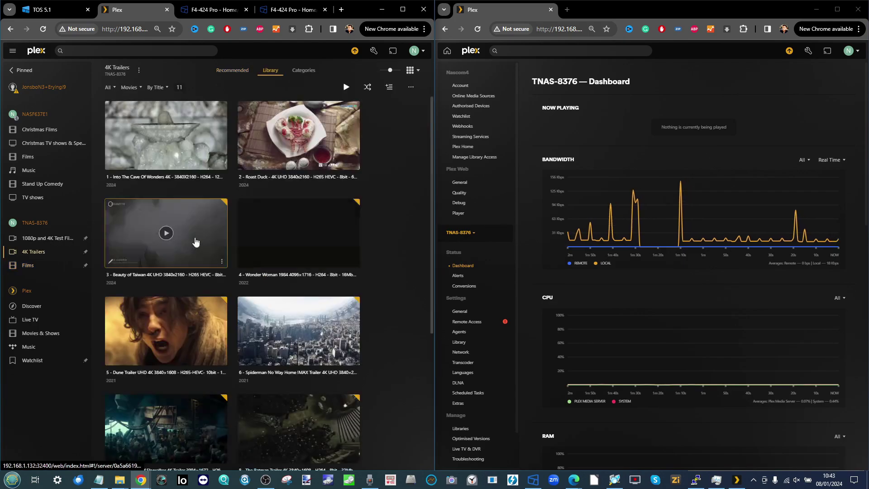
{"action": "scroll", "coordinate": [258, 231], "scroll_direction": "down", "scroll_amount": 4}
{"action": "scroll", "coordinate": [257, 231], "scroll_direction": "down", "scroll_amount": 3}
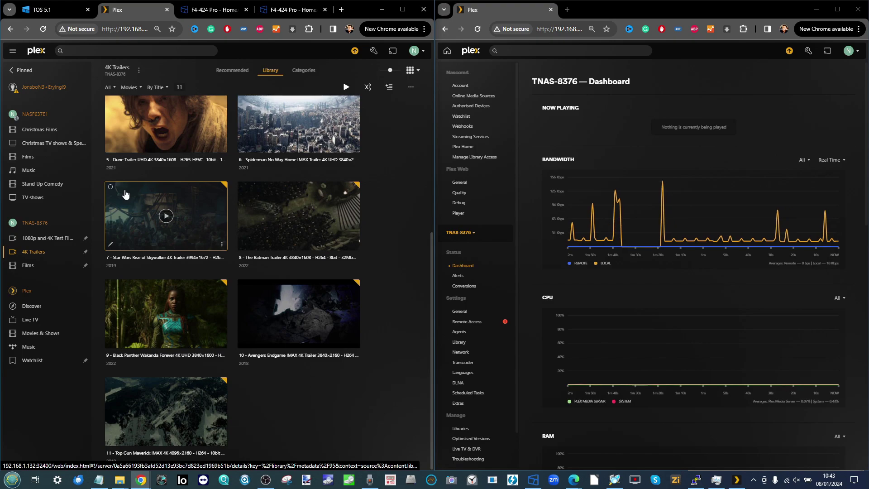
{"action": "scroll", "coordinate": [126, 194], "scroll_direction": "up", "scroll_amount": 1}
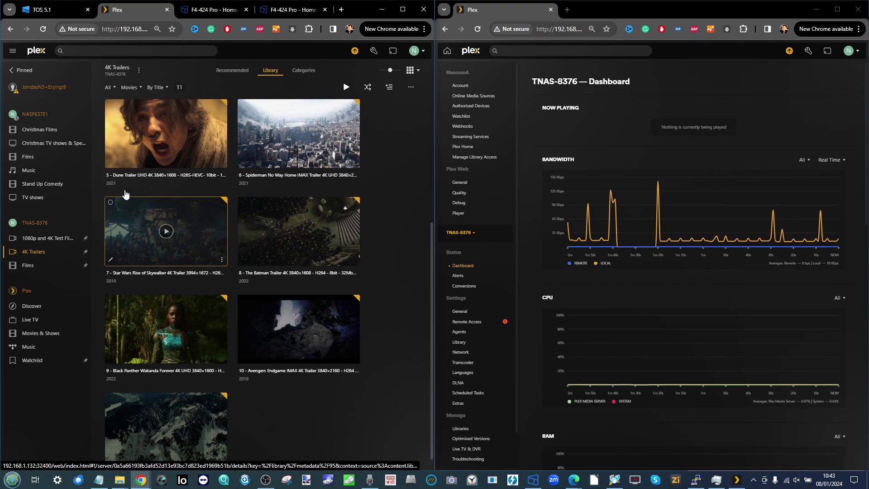
{"action": "scroll", "coordinate": [126, 193], "scroll_direction": "up", "scroll_amount": 4}
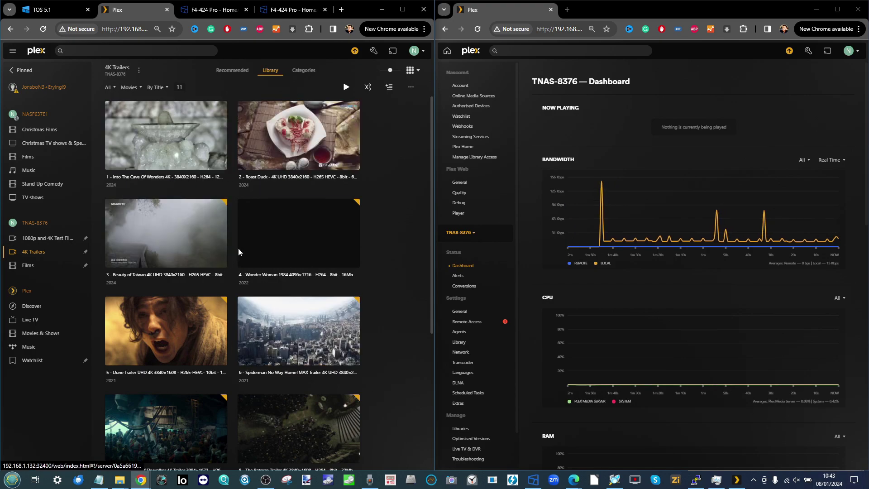
Open the 1080p and 4K Test Files library's full Library view of jellyfish videos.
{"action": "scroll", "coordinate": [228, 218], "scroll_direction": "down", "scroll_amount": 1}
{"action": "scroll", "coordinate": [228, 218], "scroll_direction": "up", "scroll_amount": 1}
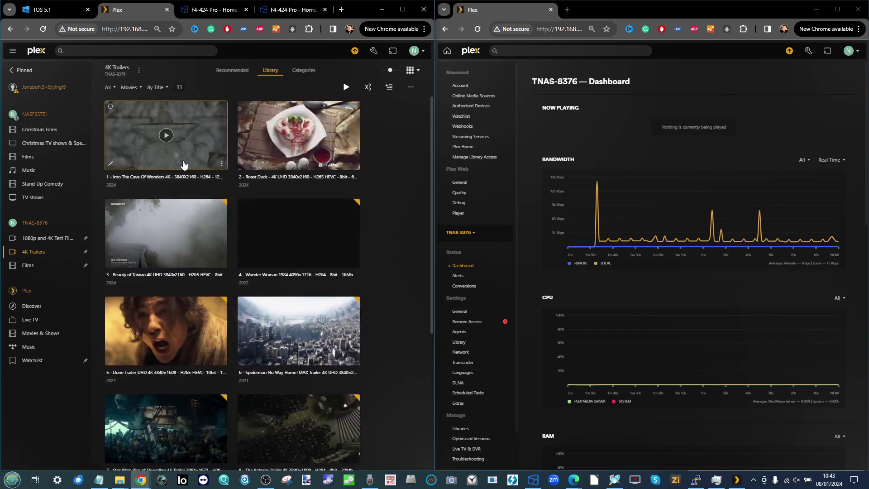
{"action": "left_click", "coordinate": [55, 238]}
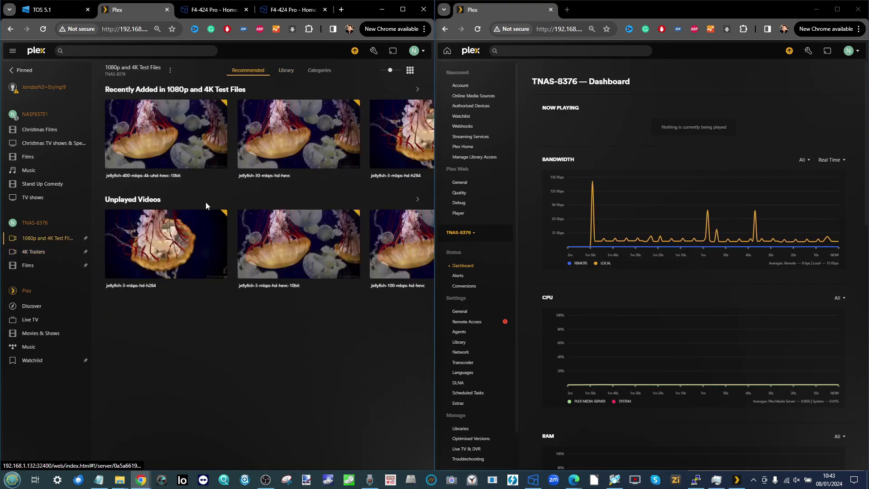
{"action": "left_click", "coordinate": [284, 71]}
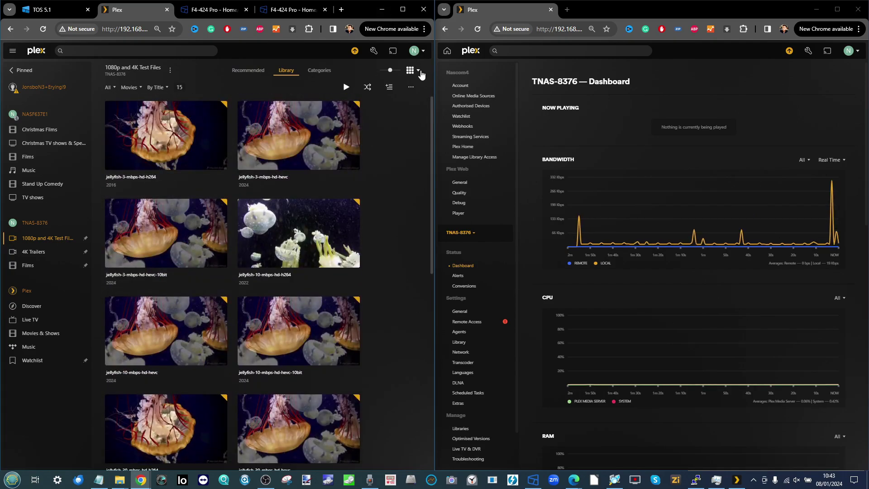
Switch the test files library to Table View.
{"action": "left_click", "coordinate": [419, 71]}
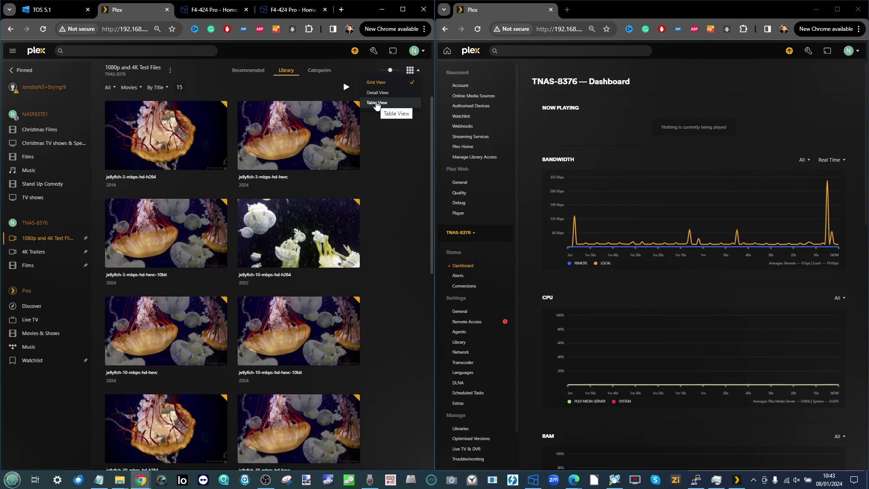
{"action": "left_click", "coordinate": [376, 103]}
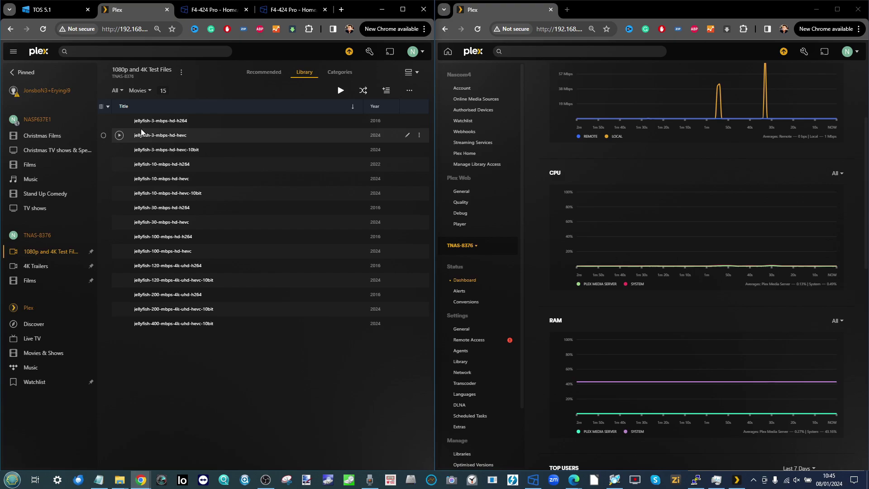
{"action": "scroll", "coordinate": [155, 126], "scroll_direction": "up", "scroll_amount": 8}
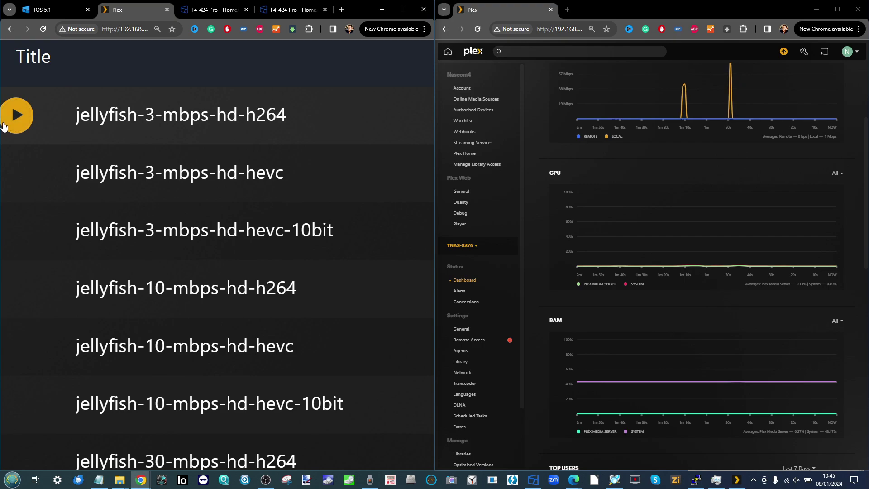
Play jellyfish-3-mbps-hd-h264 at Original quality and check its Playback Settings.
{"action": "left_click", "coordinate": [16, 116]}
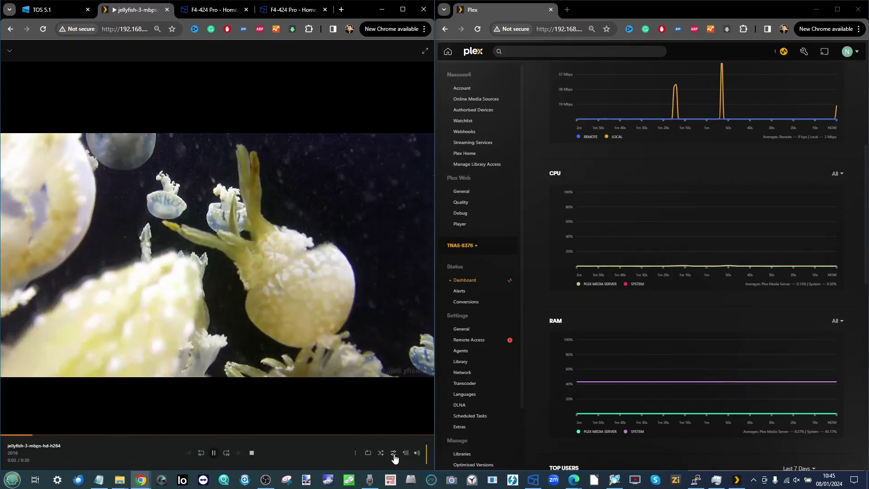
{"action": "left_click", "coordinate": [393, 453]}
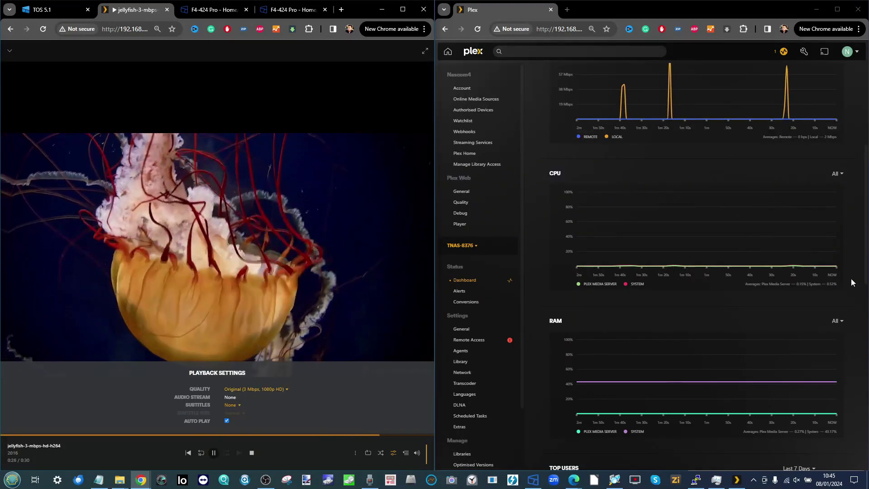
{"action": "scroll", "coordinate": [754, 271], "scroll_direction": "up", "scroll_amount": 5}
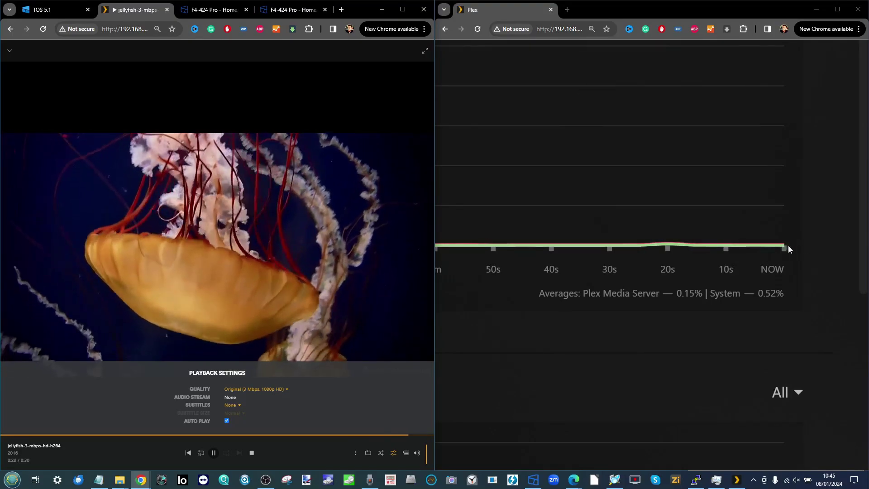
{"action": "scroll", "coordinate": [757, 289], "scroll_direction": "down", "scroll_amount": 5}
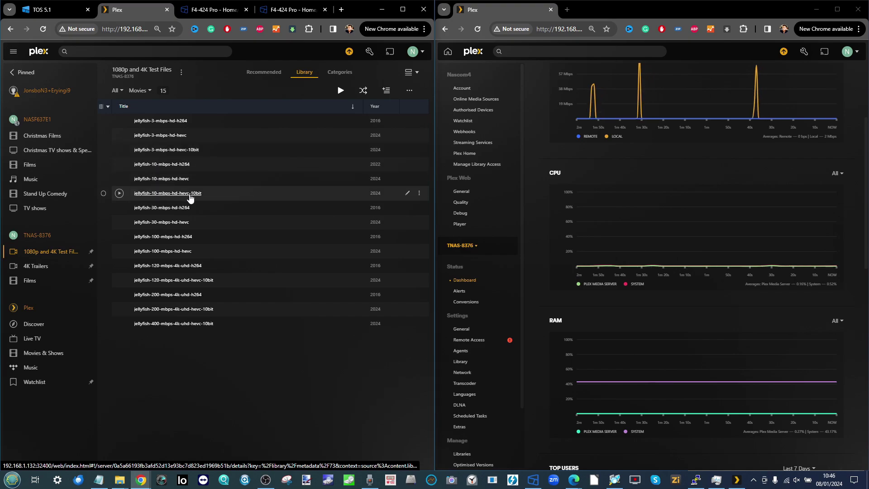
Play jellyfish-10-mbps-hd-hevc-10bit and show its Original 10.1 Mbps 1080p playback settings.
{"action": "scroll", "coordinate": [187, 200], "scroll_direction": "up", "scroll_amount": 9, "text": "ctrl"}
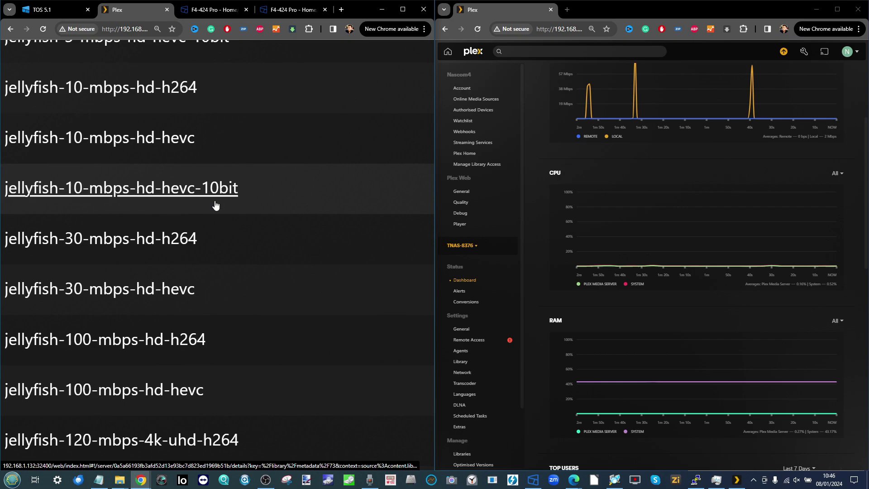
{"action": "scroll", "coordinate": [222, 206], "scroll_direction": "down", "scroll_amount": 9, "text": "ctrl"}
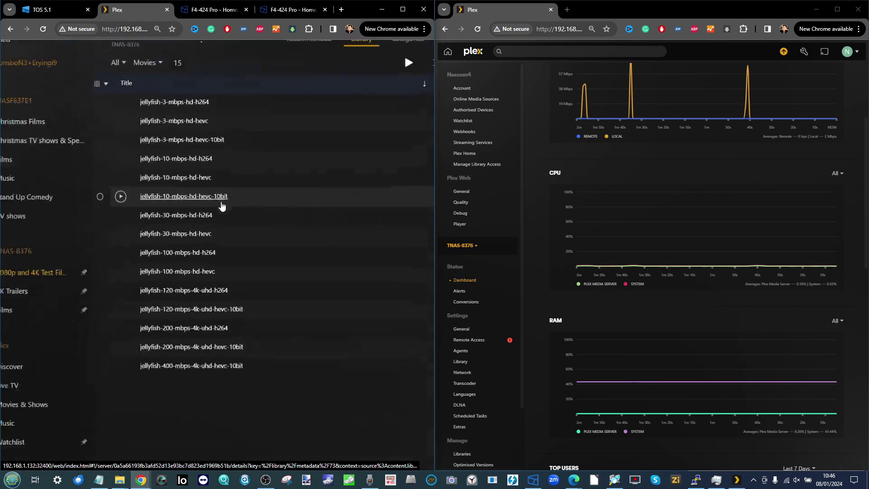
{"action": "left_click", "coordinate": [119, 193]}
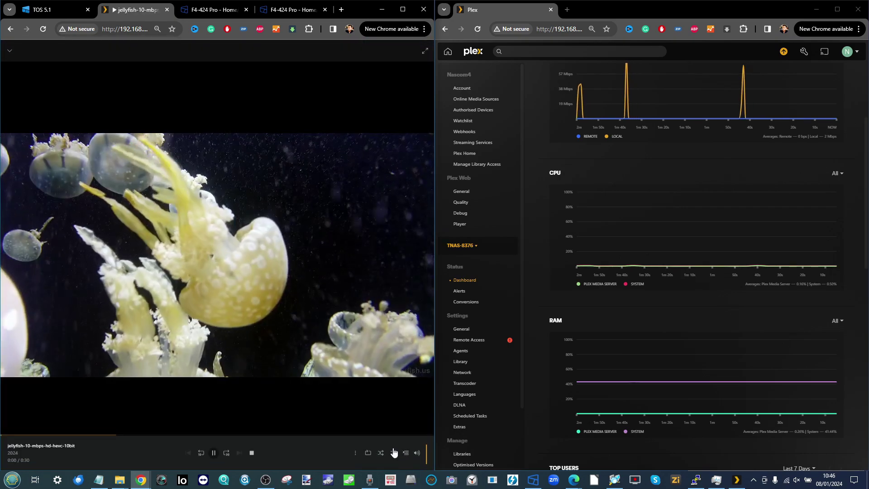
{"action": "left_click", "coordinate": [393, 453]}
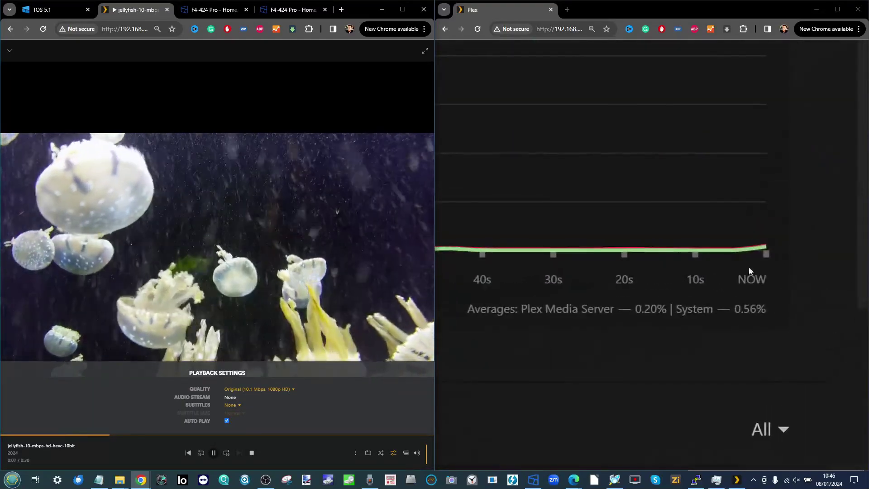
{"action": "mouse_move", "coordinate": [824, 266]}
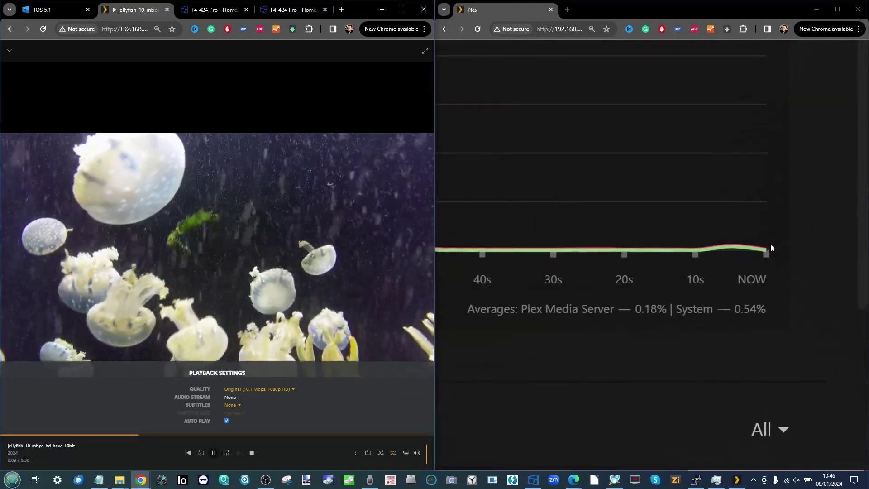
{"action": "mouse_move", "coordinate": [730, 246]}
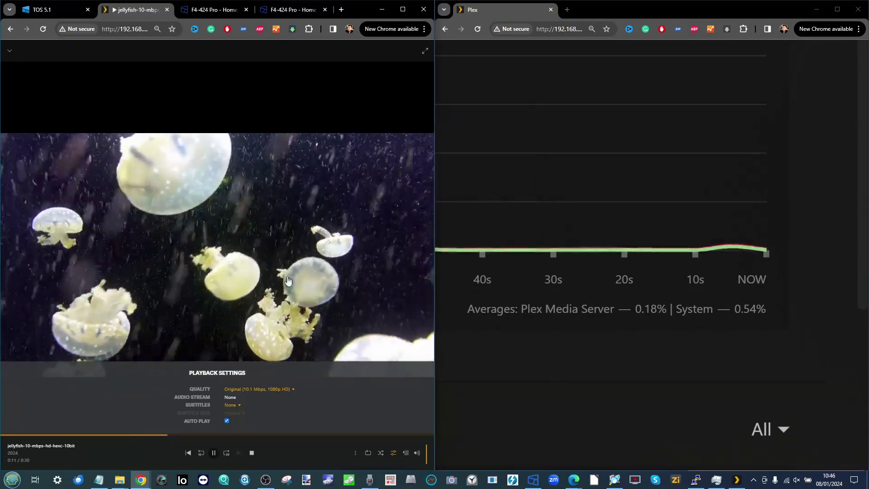
{"action": "scroll", "coordinate": [618, 319], "scroll_direction": "down", "scroll_amount": 8}
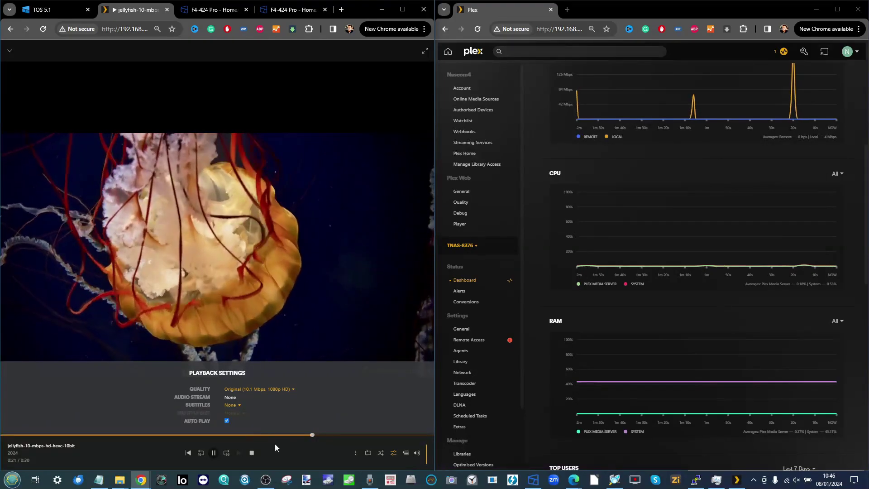
Stop the current video and play jellyfish-30-mbps-hd-hevc with Quality set to Convert Automatically.
{"action": "left_click", "coordinate": [253, 453]}
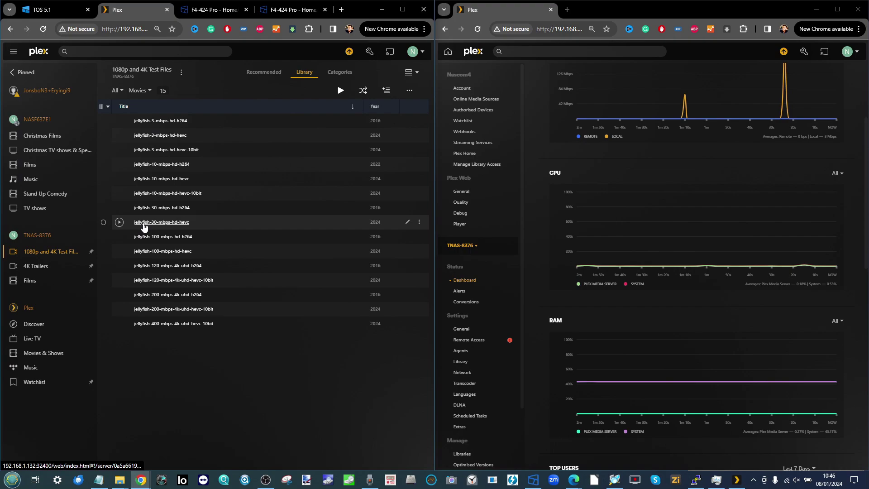
{"action": "scroll", "coordinate": [186, 226], "scroll_direction": "up", "scroll_amount": 5}
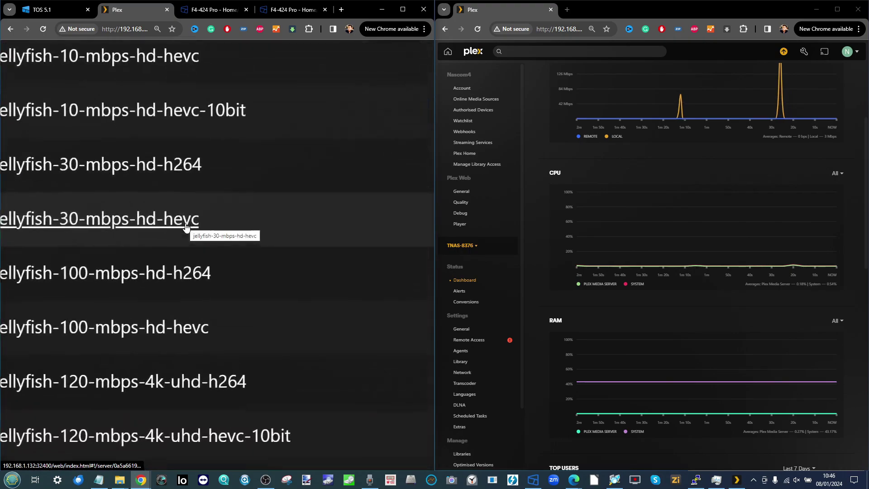
{"action": "scroll", "coordinate": [186, 226], "scroll_direction": "down", "scroll_amount": 5}
{"action": "left_click", "coordinate": [119, 222]}
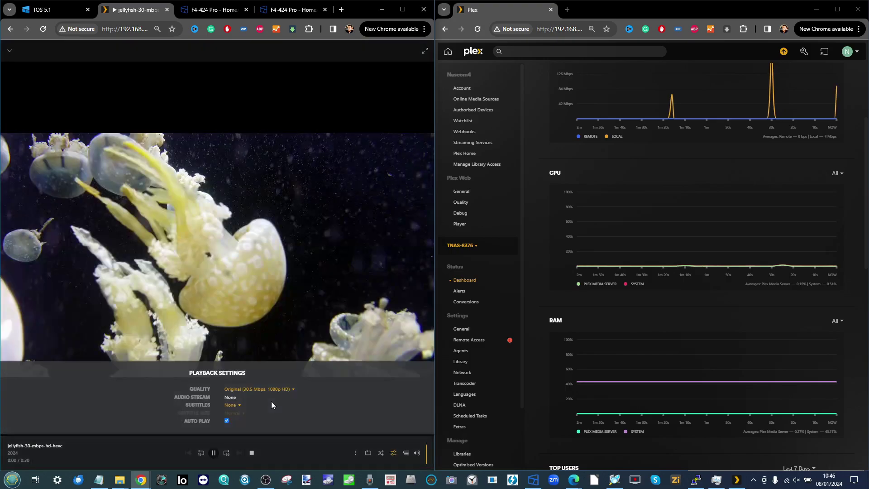
{"action": "left_click", "coordinate": [250, 390]}
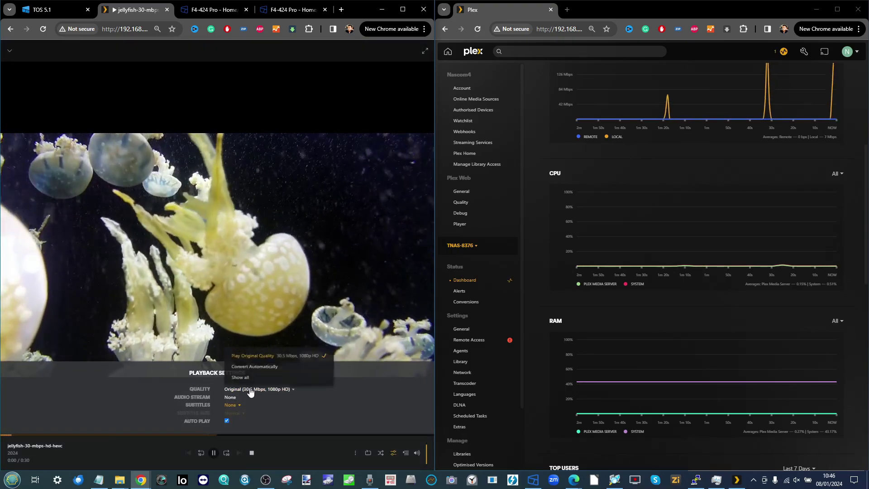
{"action": "left_click", "coordinate": [257, 365]}
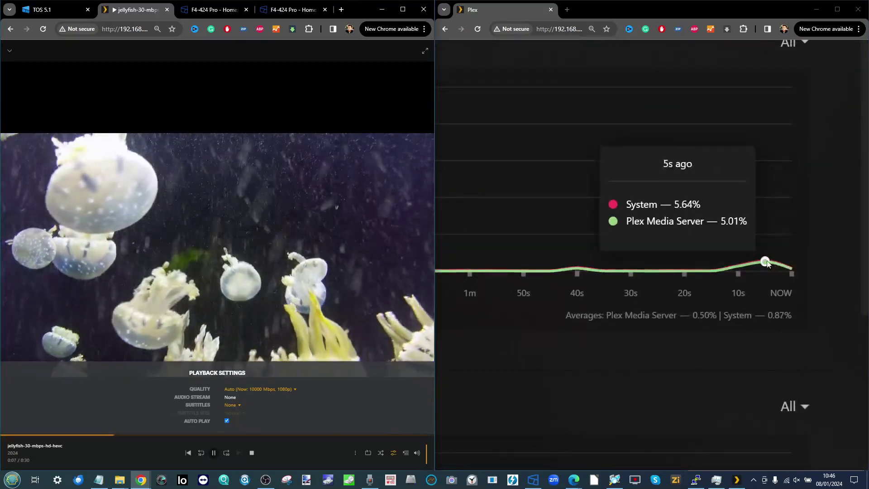
Convert the stream to 480p, then stop playback.
{"action": "left_click", "coordinate": [267, 389]}
{"action": "left_click", "coordinate": [245, 378]}
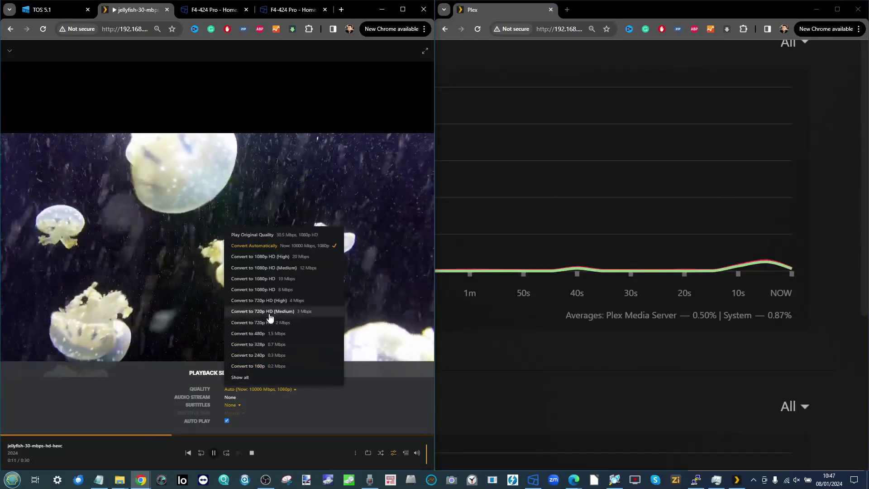
{"action": "left_click", "coordinate": [267, 334]}
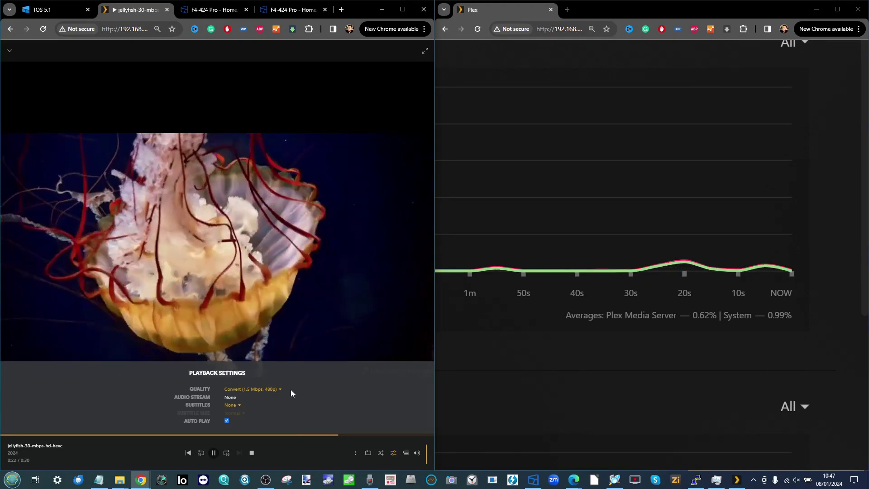
{"action": "mouse_move", "coordinate": [739, 270]}
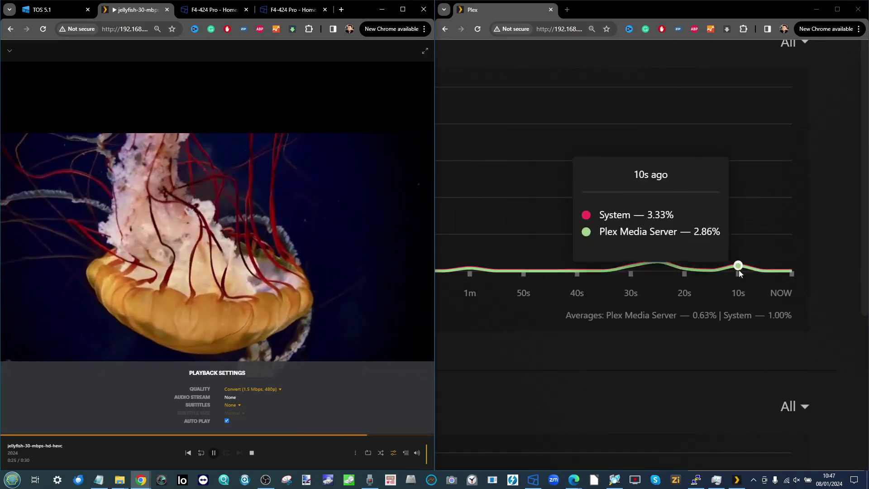
{"action": "mouse_move", "coordinate": [769, 270]}
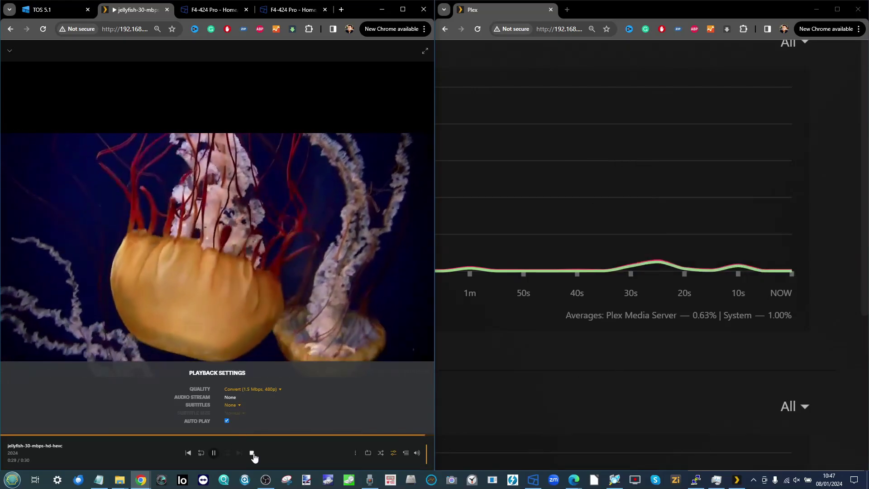
{"action": "left_click", "coordinate": [252, 453]}
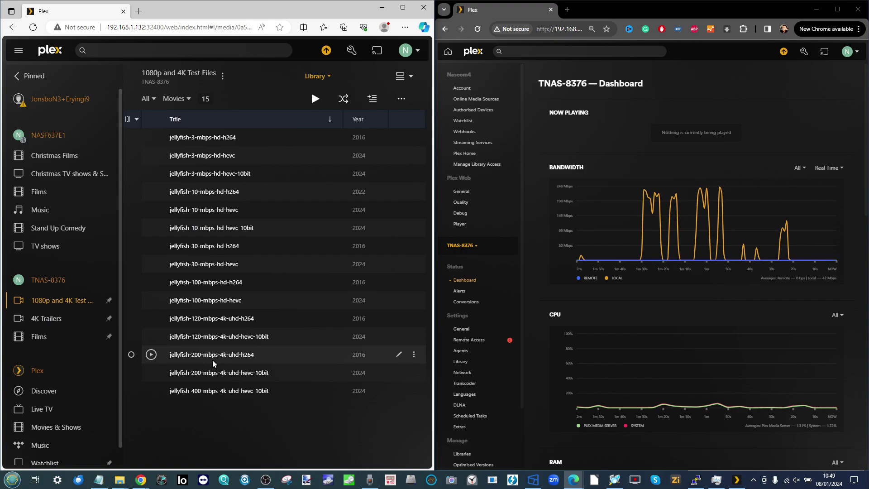
In Chrome, play jellyfish-100-mbps-hd-hevc at Original quality and review the dashboard bandwidth graph.
{"action": "key", "text": "alt+Tab"}
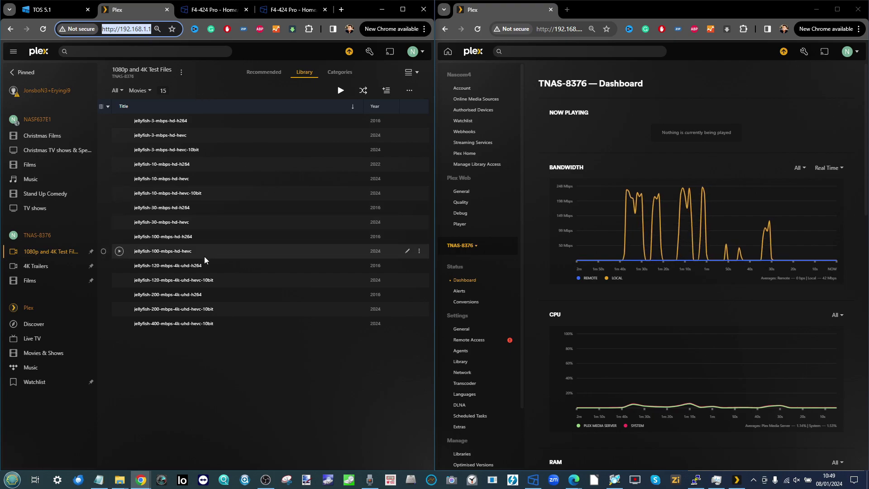
{"action": "scroll", "coordinate": [176, 270], "scroll_direction": "up", "scroll_amount": 5}
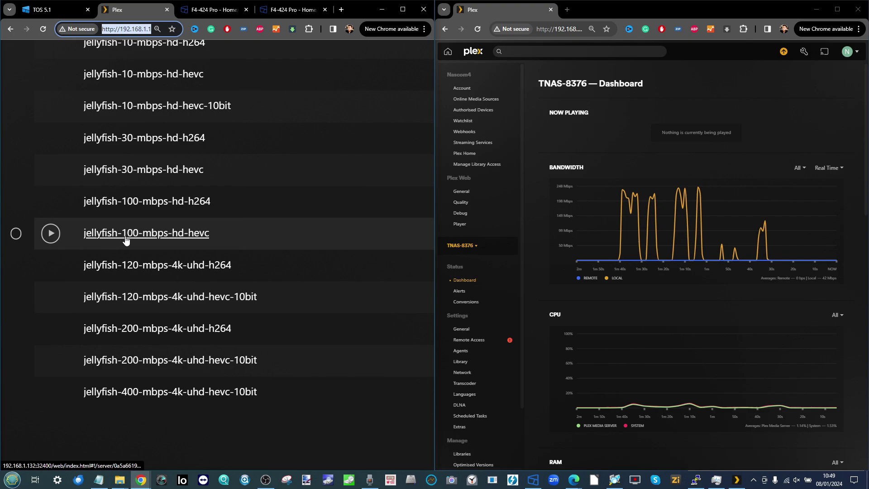
{"action": "left_click", "coordinate": [47, 233]}
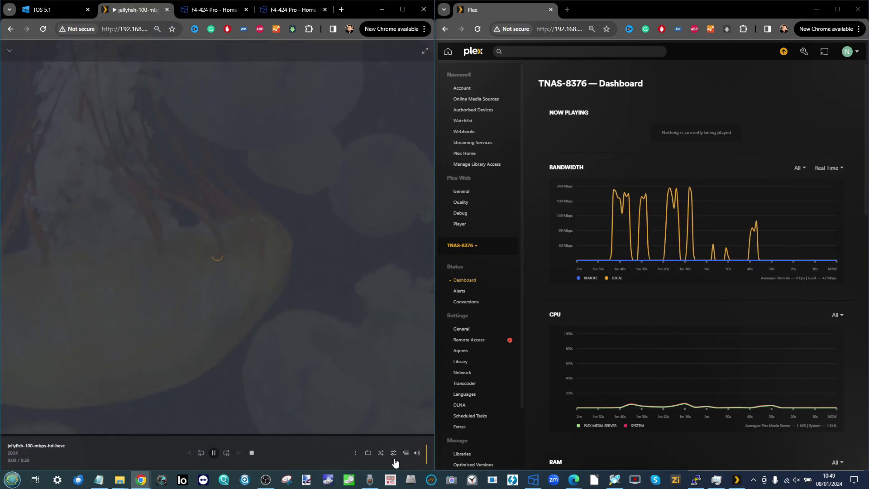
{"action": "left_click", "coordinate": [394, 453]}
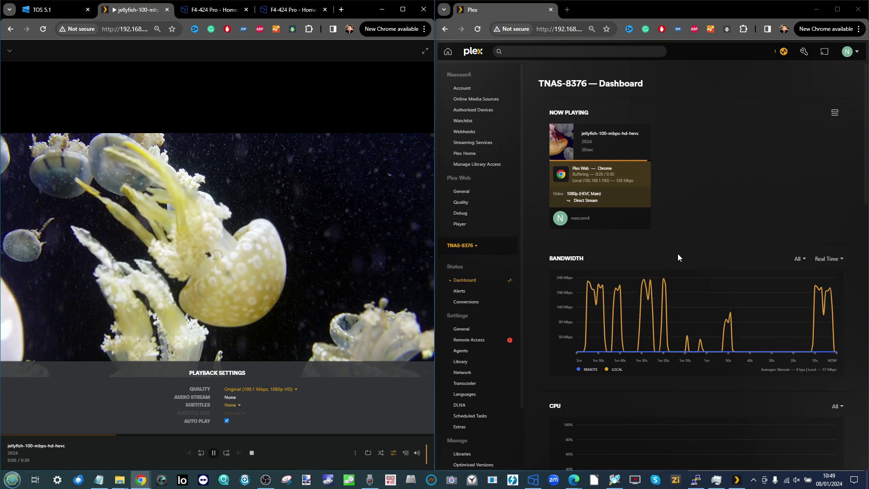
{"action": "scroll", "coordinate": [678, 256], "scroll_direction": "down", "scroll_amount": 6}
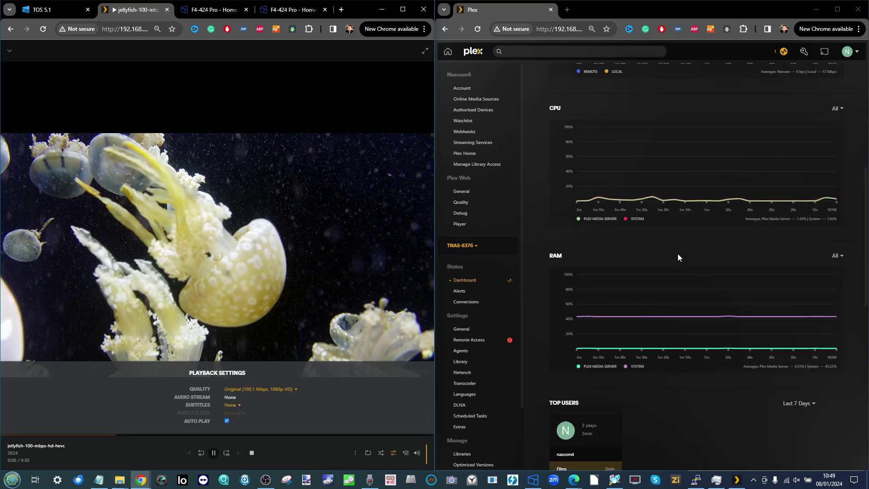
{"action": "scroll", "coordinate": [678, 254], "scroll_direction": "up", "scroll_amount": 1}
{"action": "mouse_move", "coordinate": [835, 256]}
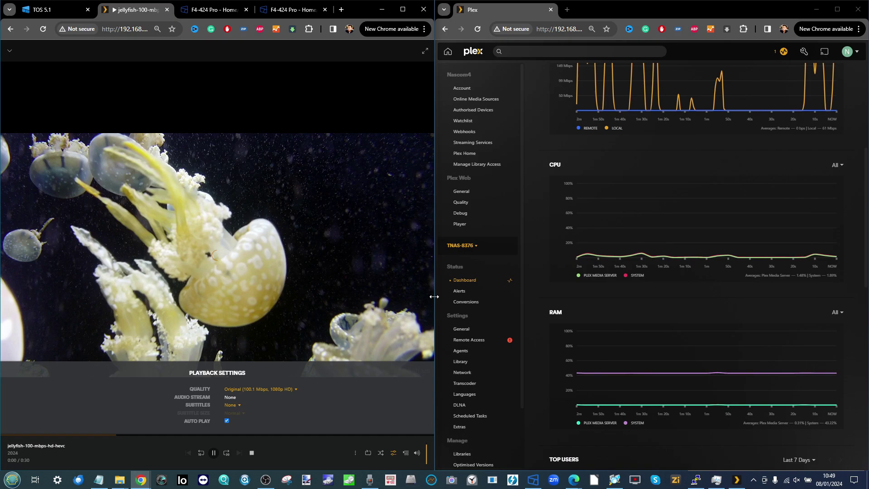
{"action": "scroll", "coordinate": [706, 253], "scroll_direction": "up", "scroll_amount": 3}
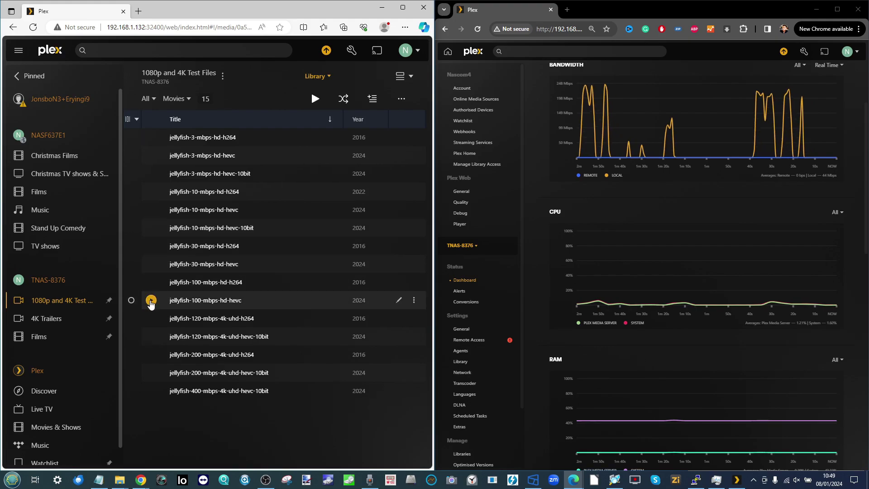
Play jellyfish-100-mbps-hd-hevc in Edge, check its playback settings, then stop it.
{"action": "left_click", "coordinate": [151, 300]}
{"action": "left_click", "coordinate": [382, 452]}
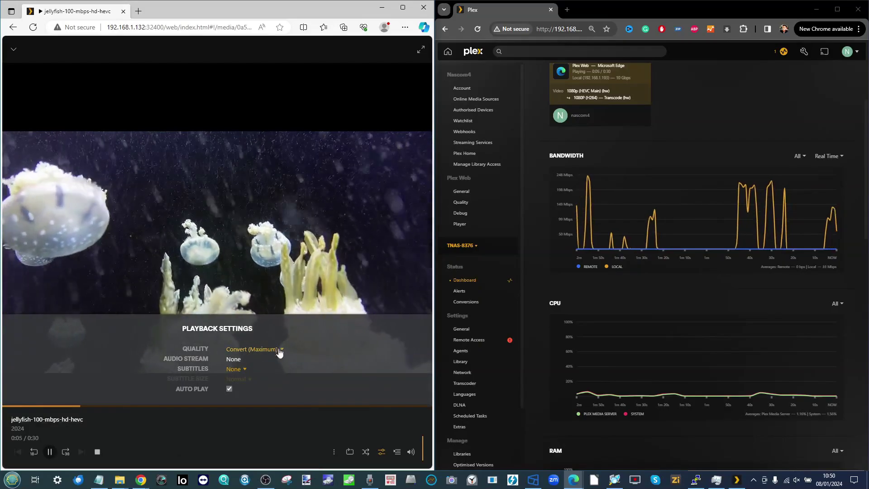
{"action": "scroll", "coordinate": [708, 324], "scroll_direction": "up", "scroll_amount": 3}
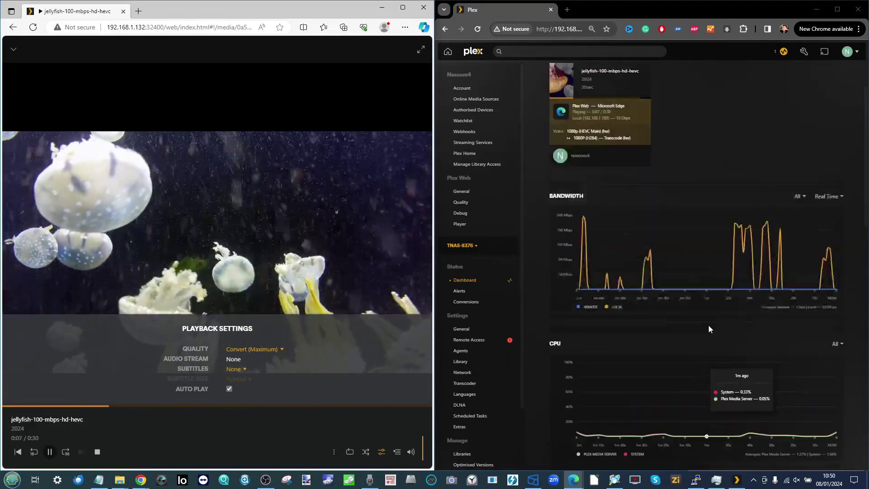
{"action": "scroll", "coordinate": [617, 197], "scroll_direction": "up", "scroll_amount": 6}
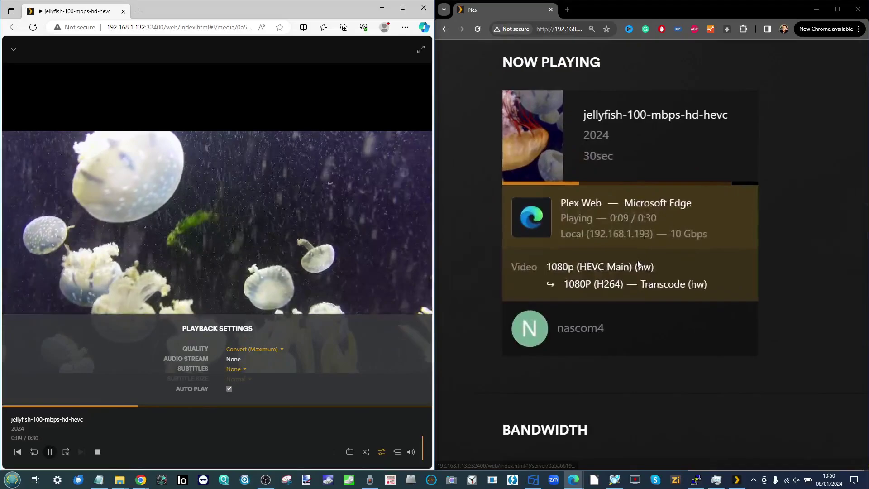
{"action": "scroll", "coordinate": [640, 269], "scroll_direction": "down", "scroll_amount": 6}
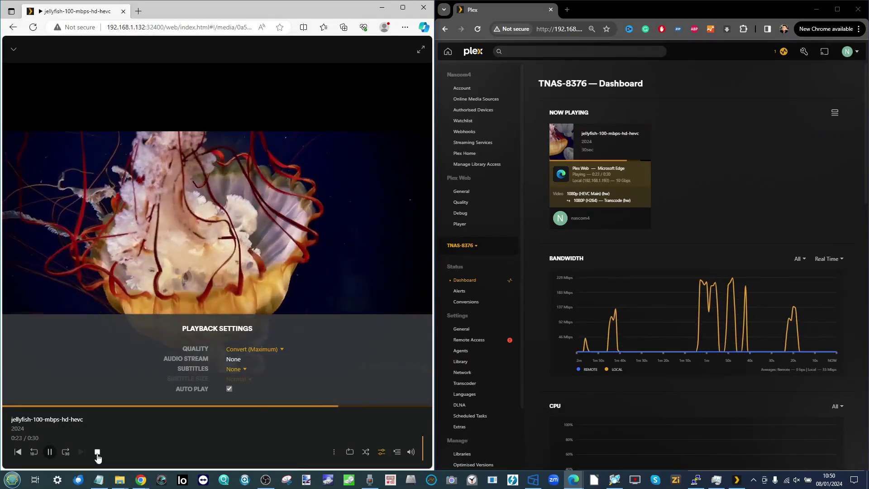
{"action": "scroll", "coordinate": [765, 246], "scroll_direction": "down", "scroll_amount": 6}
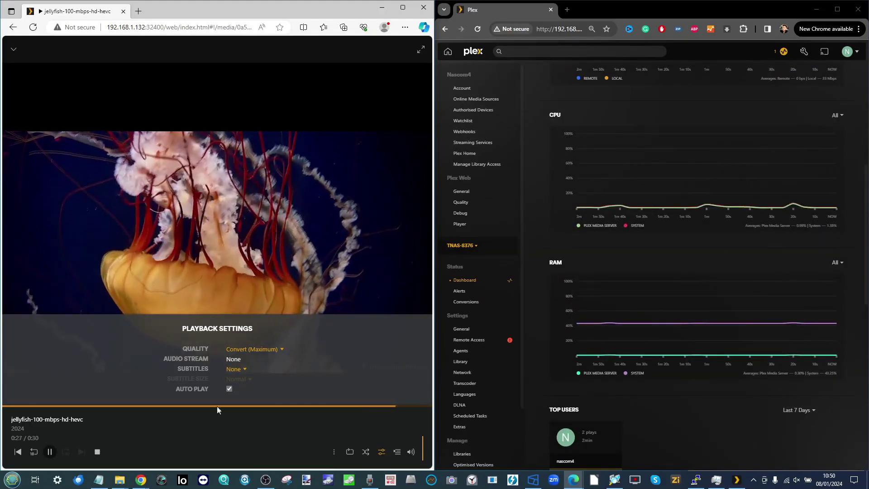
{"action": "left_click", "coordinate": [97, 452]}
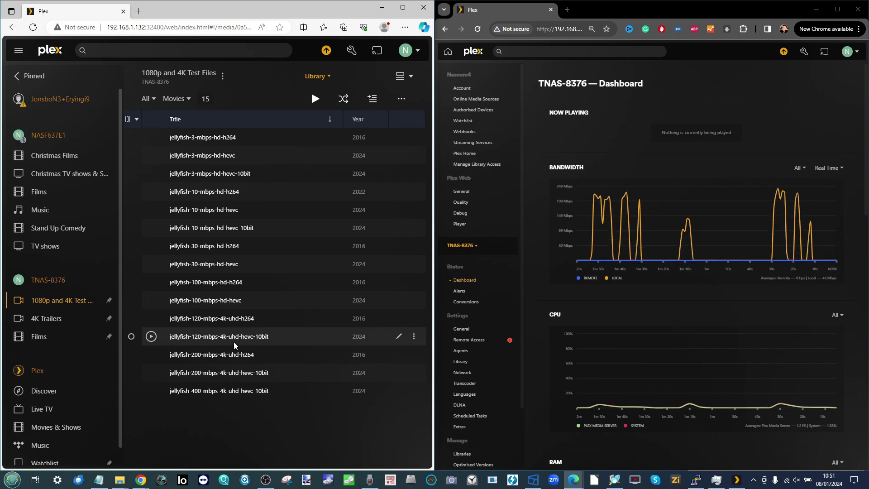
Play jellyfish-120-mbps-4k-uhd-hevc-10bit on Convert (Maximum) and check the CPU graph.
{"action": "left_click", "coordinate": [151, 336]}
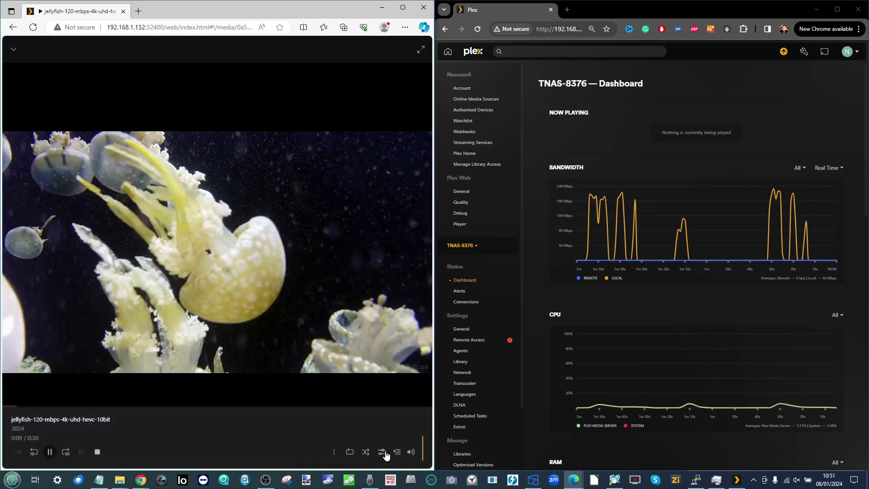
{"action": "left_click", "coordinate": [383, 452]}
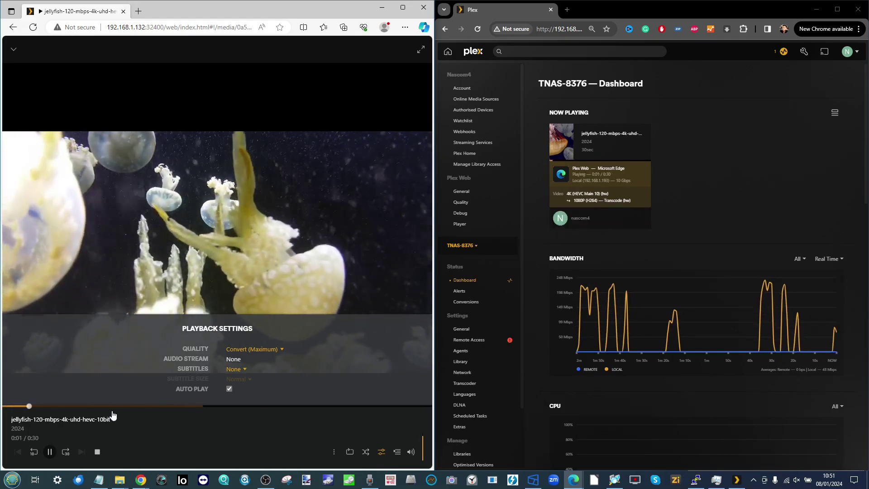
{"action": "scroll", "coordinate": [620, 347], "scroll_direction": "down", "scroll_amount": 5}
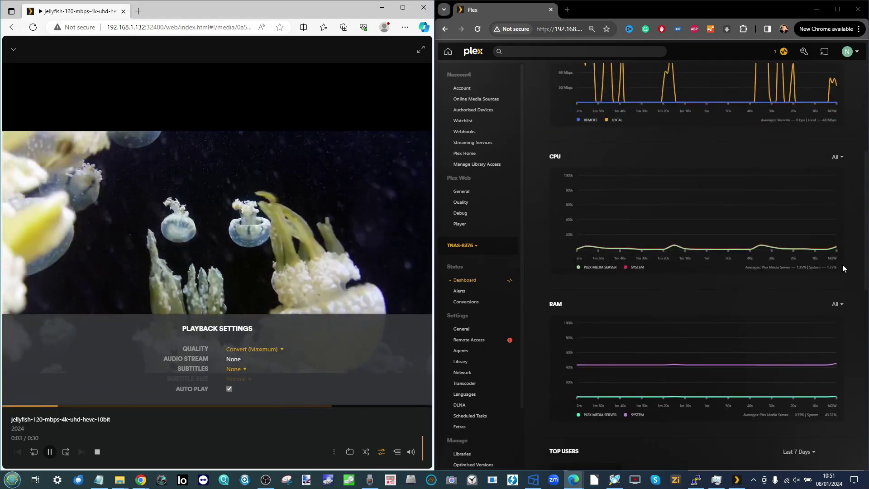
{"action": "scroll", "coordinate": [843, 269], "scroll_direction": "up", "scroll_amount": 5}
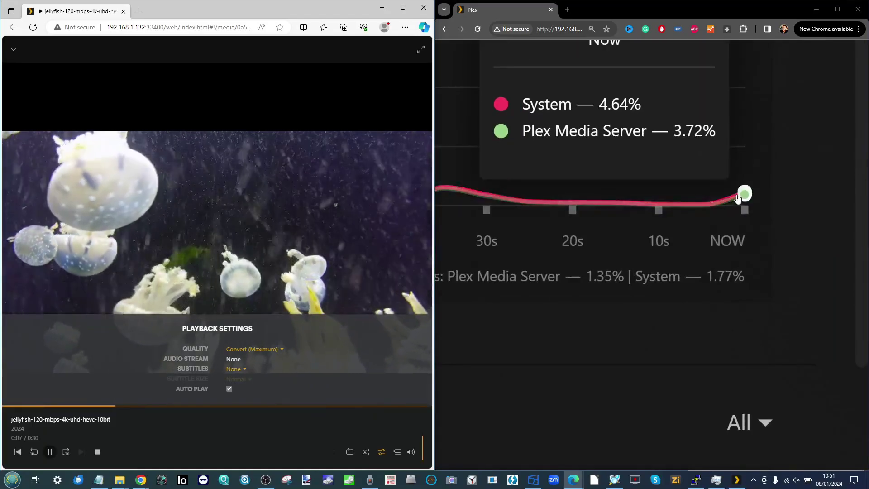
{"action": "scroll", "coordinate": [738, 198], "scroll_direction": "down", "scroll_amount": 5}
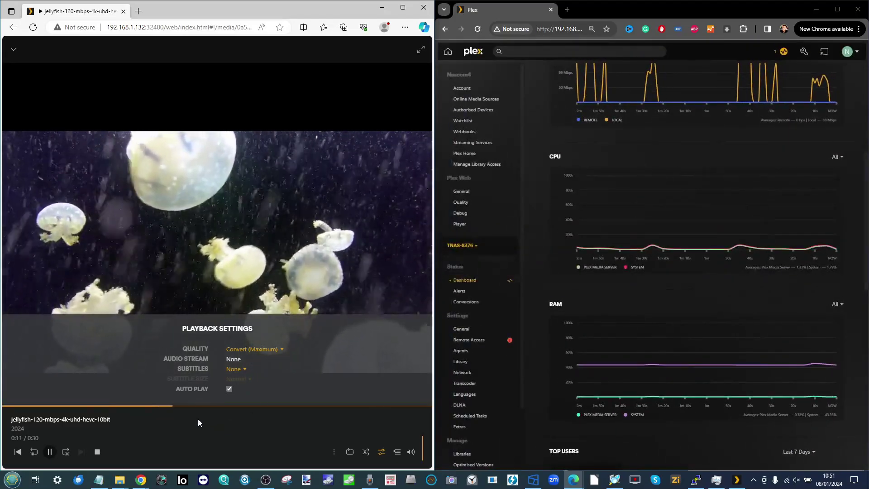
In the TOS 5.1 File Manager, open PLEX TEST MEDIA > 1080p & 4K Test Files.
{"action": "mouse_move", "coordinate": [141, 480]}
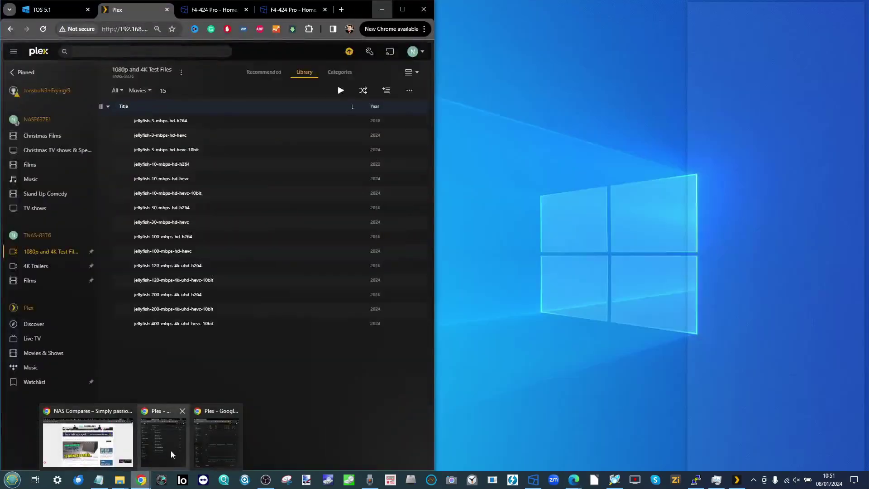
{"action": "left_click", "coordinate": [182, 452]}
{"action": "left_click", "coordinate": [33, 10]}
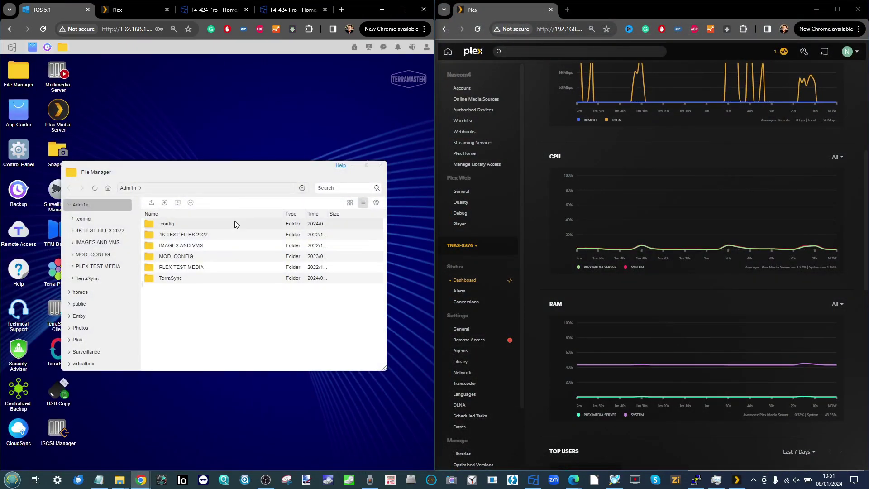
{"action": "double_click", "coordinate": [181, 268]}
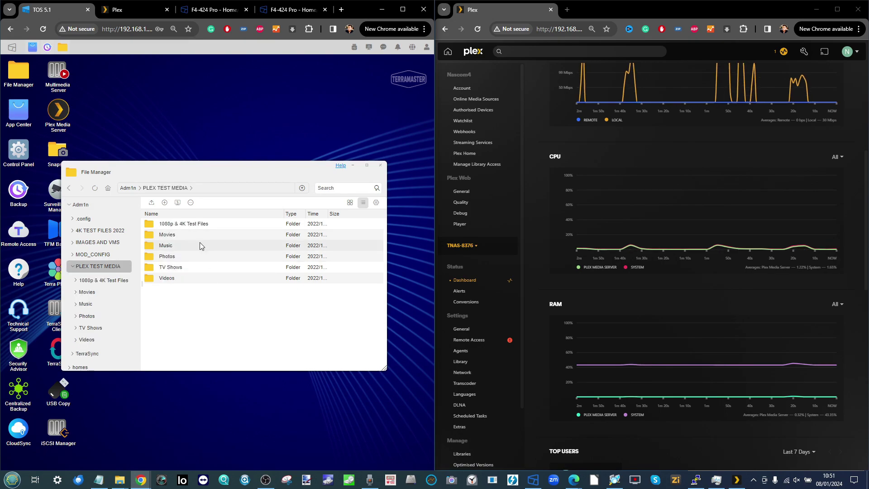
{"action": "double_click", "coordinate": [192, 225]}
Maximize File Manager and sort the test files by size, largest (1.40 GB) first.
{"action": "scroll", "coordinate": [189, 263], "scroll_direction": "down", "scroll_amount": 1}
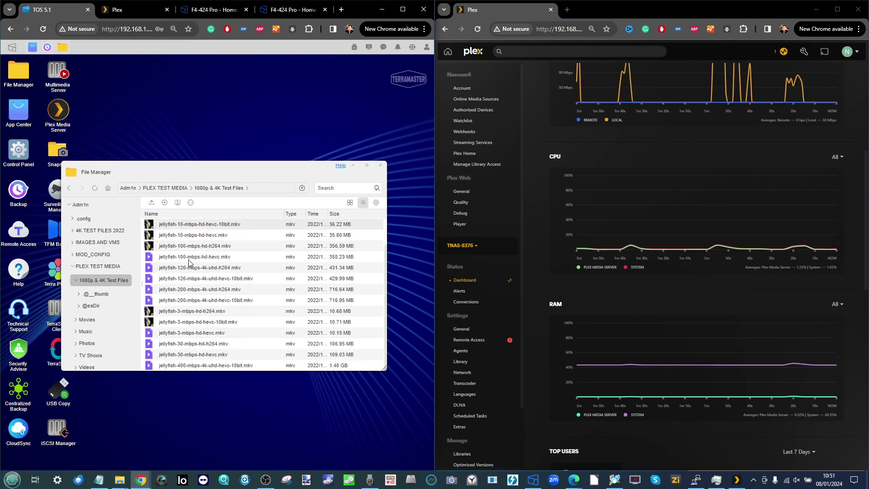
{"action": "left_click", "coordinate": [367, 166]}
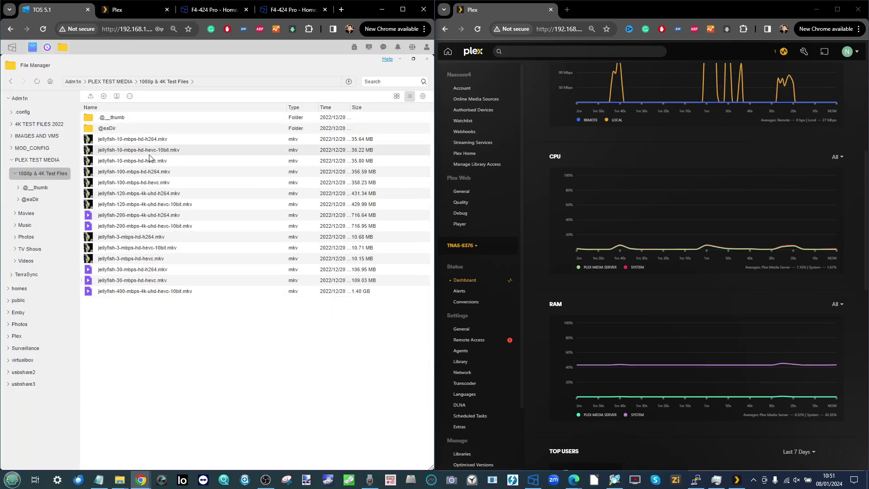
{"action": "left_click", "coordinate": [363, 109]}
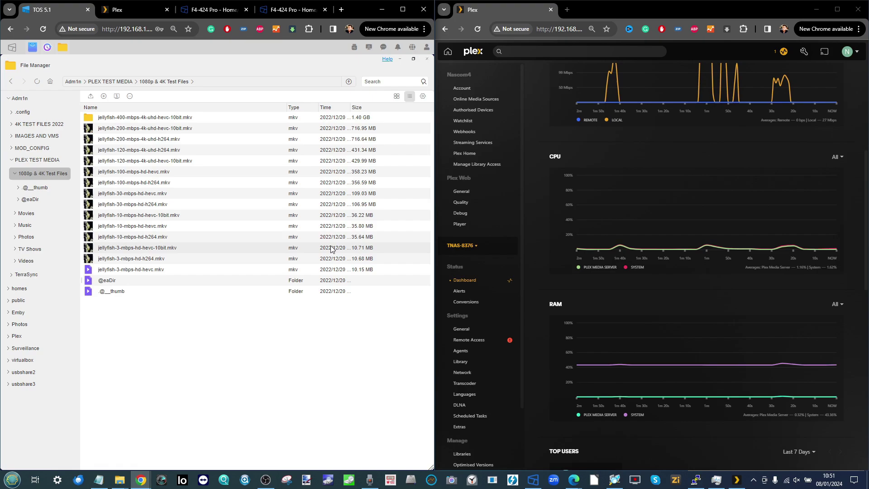
{"action": "scroll", "coordinate": [146, 165], "scroll_direction": "up", "scroll_amount": 5, "text": "ctrl"}
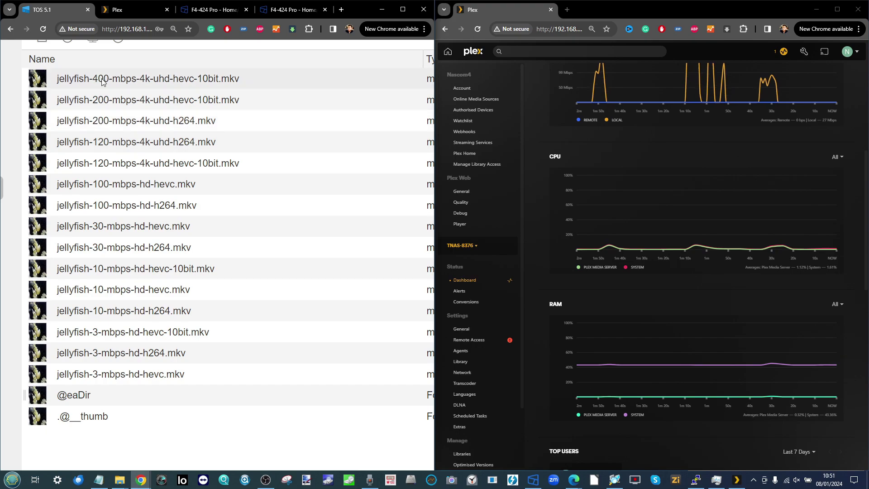
{"action": "scroll", "coordinate": [108, 89], "scroll_direction": "right", "scroll_amount": 6}
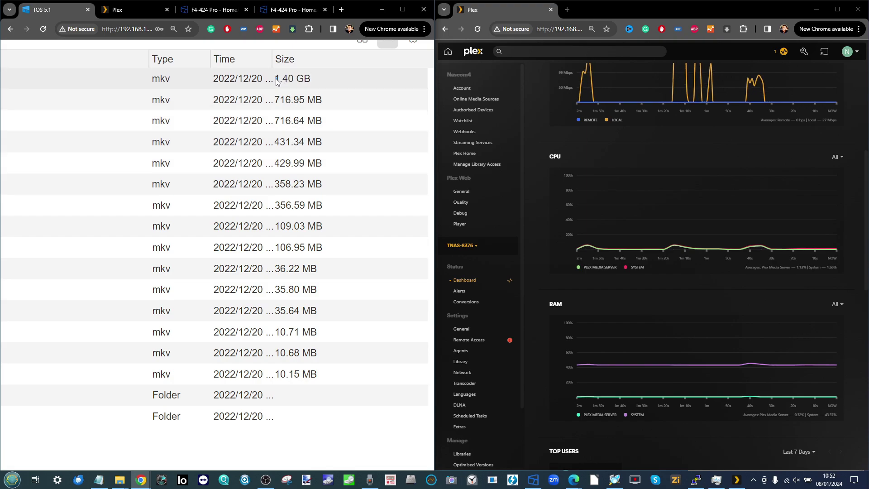
{"action": "left_click_drag", "start_coordinate": [277, 81], "coordinate": [290, 84]}
{"action": "scroll", "coordinate": [292, 83], "scroll_direction": "left", "scroll_amount": 5}
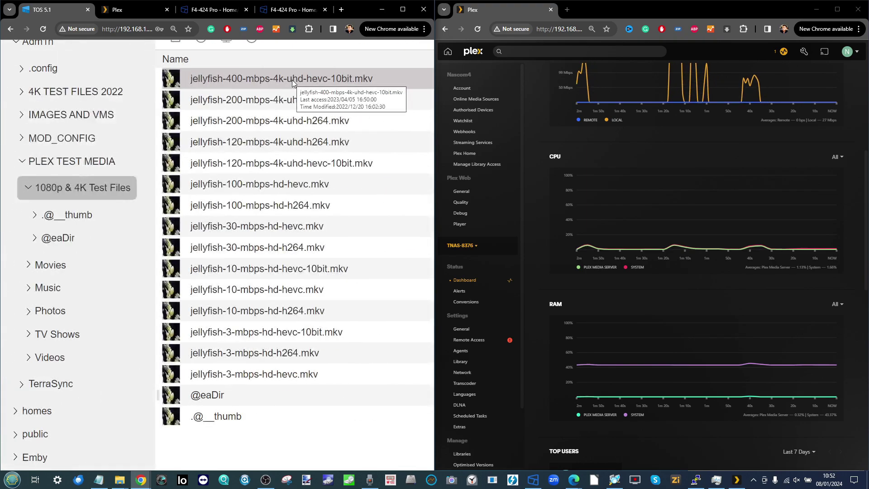
{"action": "key", "text": "ctrl+minus"}
{"action": "key", "text": "ctrl+minus"}
{"action": "key", "text": "ctrl+minus"}
{"action": "key", "text": "ctrl+minus"}
{"action": "key", "text": "ctrl+minus"}
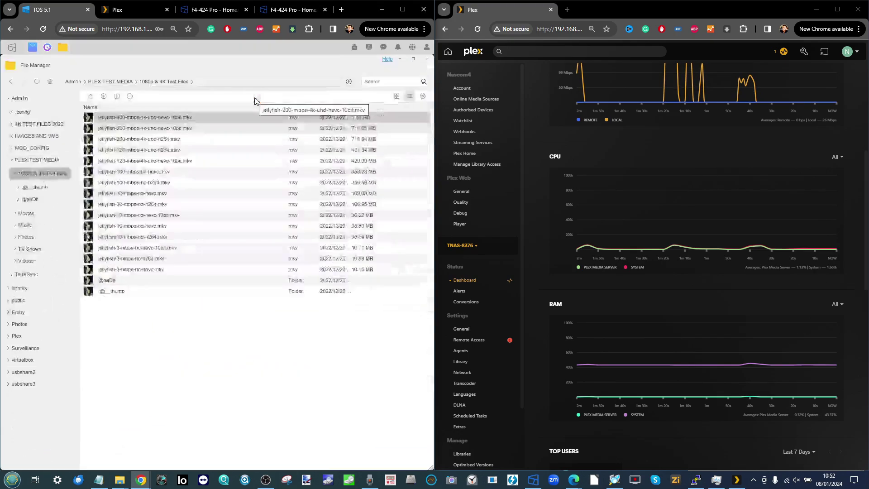
Stop the current video and play jellyfish-400-mbps-4k-uhd-hevc-10bit with its playback settings shown.
{"action": "left_click", "coordinate": [382, 9]}
{"action": "left_click", "coordinate": [101, 454]}
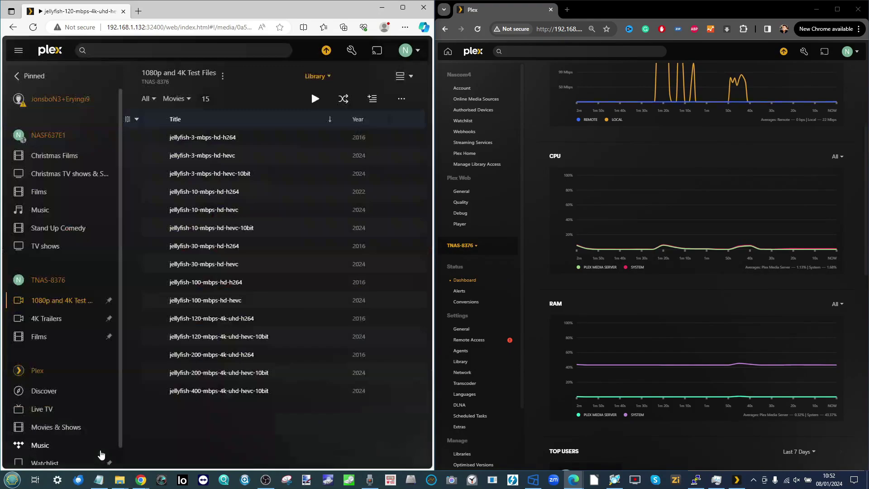
{"action": "left_click", "coordinate": [152, 391]}
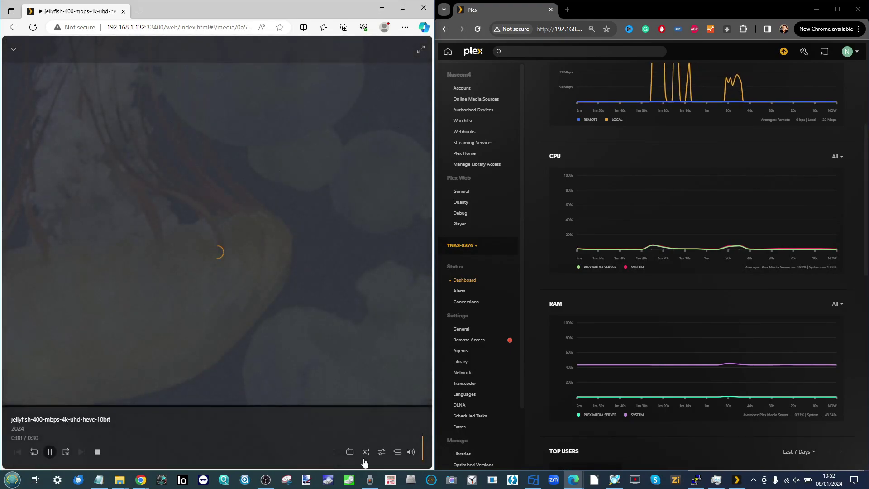
{"action": "left_click", "coordinate": [380, 453]}
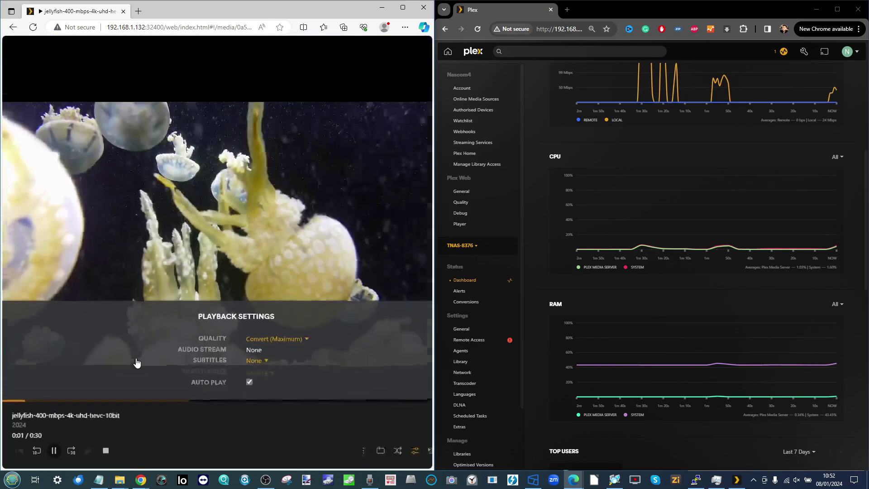
Review Now Playing and the CPU graph during the 1080p H264 hardware transcode.
{"action": "scroll", "coordinate": [715, 191], "scroll_direction": "up", "scroll_amount": 4}
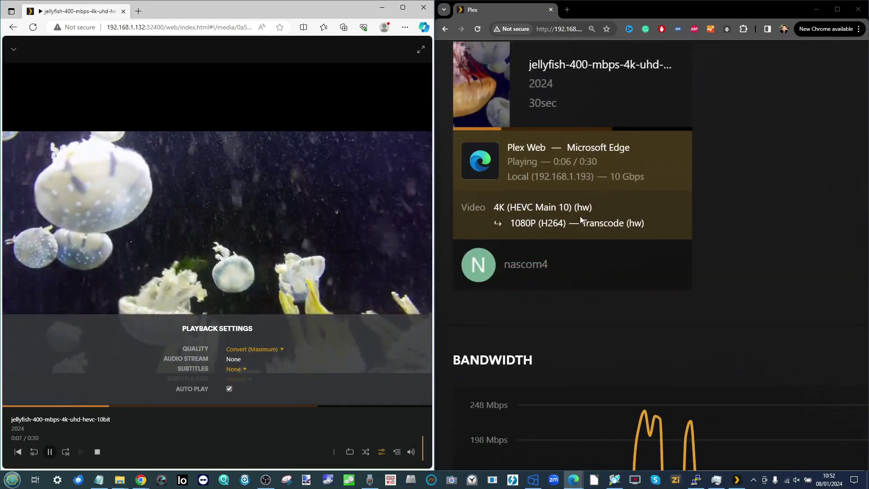
{"action": "scroll", "coordinate": [707, 311], "scroll_direction": "down", "scroll_amount": 3}
{"action": "scroll", "coordinate": [708, 311], "scroll_direction": "down", "scroll_amount": 5}
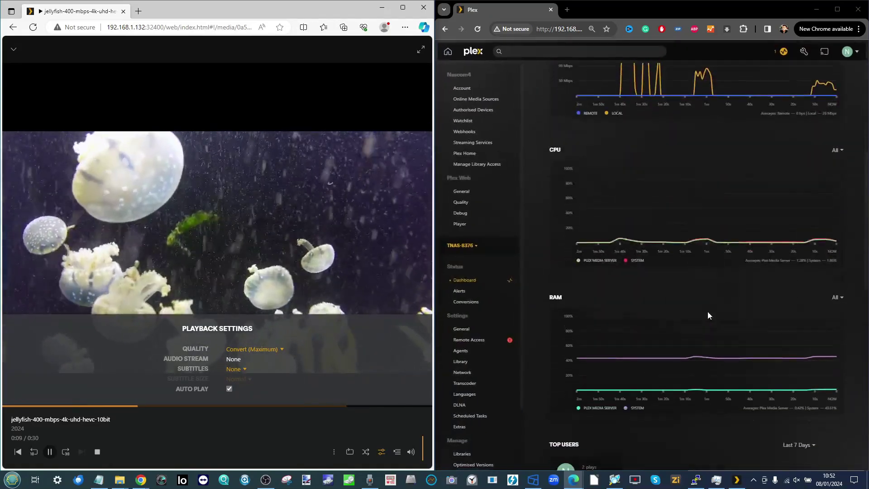
{"action": "scroll", "coordinate": [707, 311], "scroll_direction": "down", "scroll_amount": 1}
{"action": "scroll", "coordinate": [849, 211], "scroll_direction": "up", "scroll_amount": 5, "text": "ctrl"}
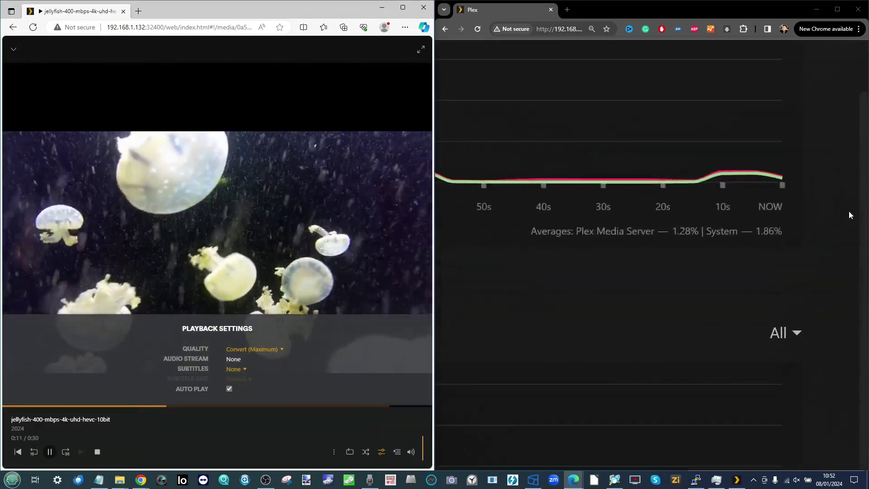
{"action": "mouse_move", "coordinate": [771, 181]}
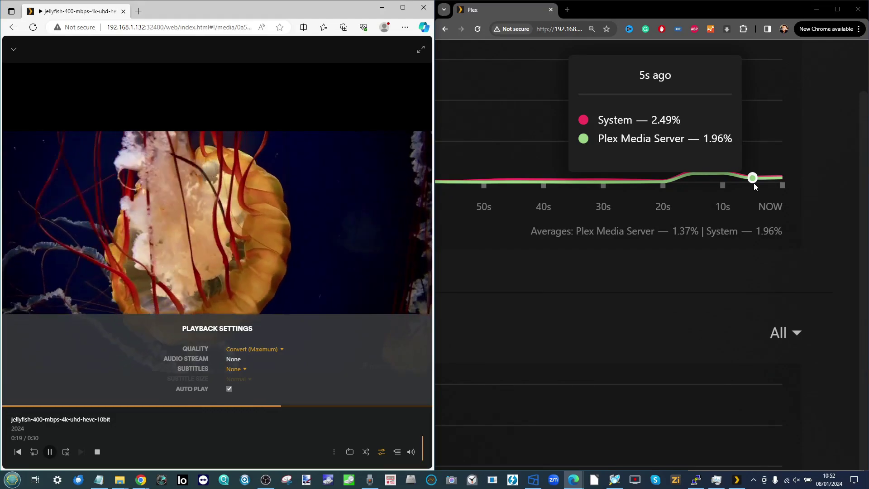
{"action": "mouse_move", "coordinate": [708, 181]}
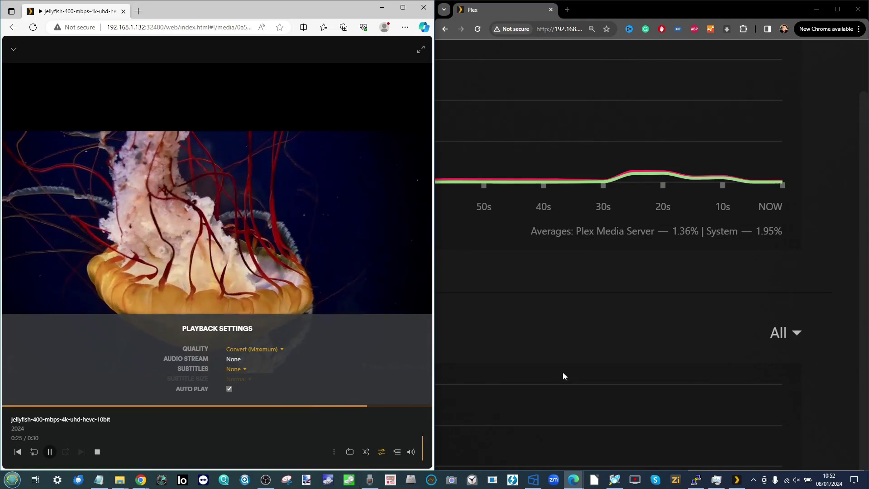
{"action": "mouse_move", "coordinate": [558, 386]}
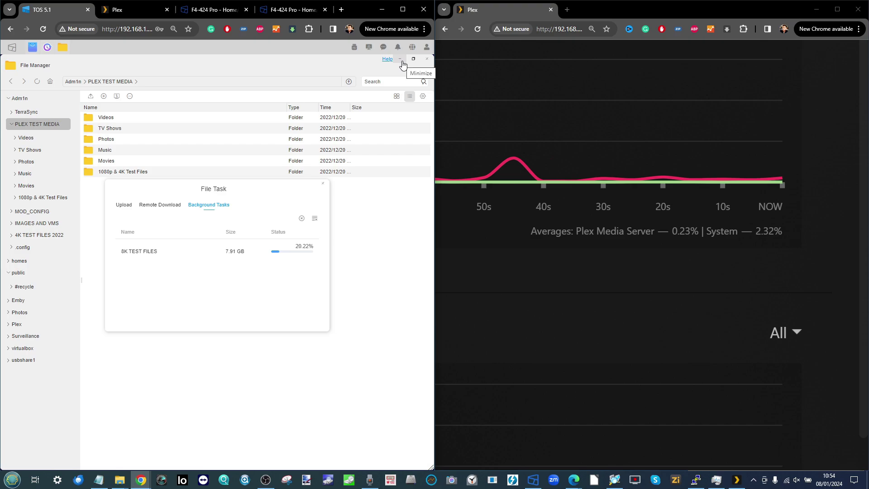
Duplicate the Plex tab in Edge four times, giving five Plex tabs.
{"action": "left_click", "coordinate": [386, 7]}
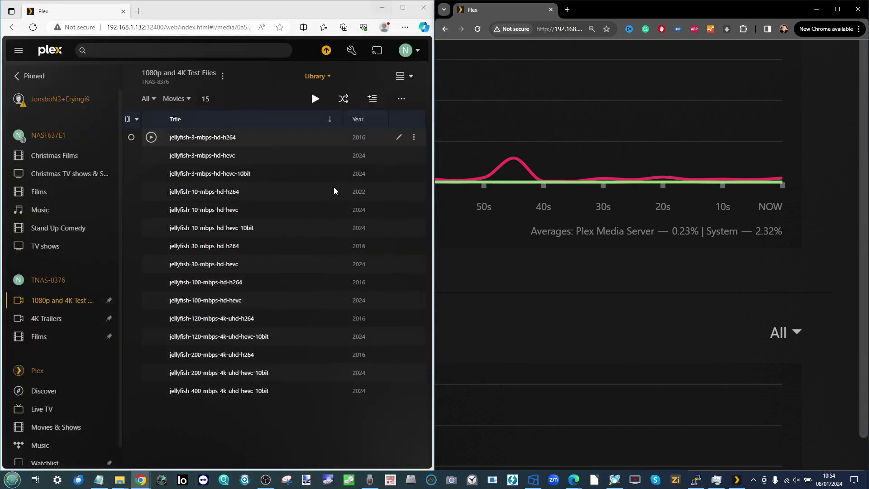
{"action": "right_click", "coordinate": [94, 10]}
{"action": "left_click", "coordinate": [131, 63]}
{"action": "right_click", "coordinate": [150, 16]}
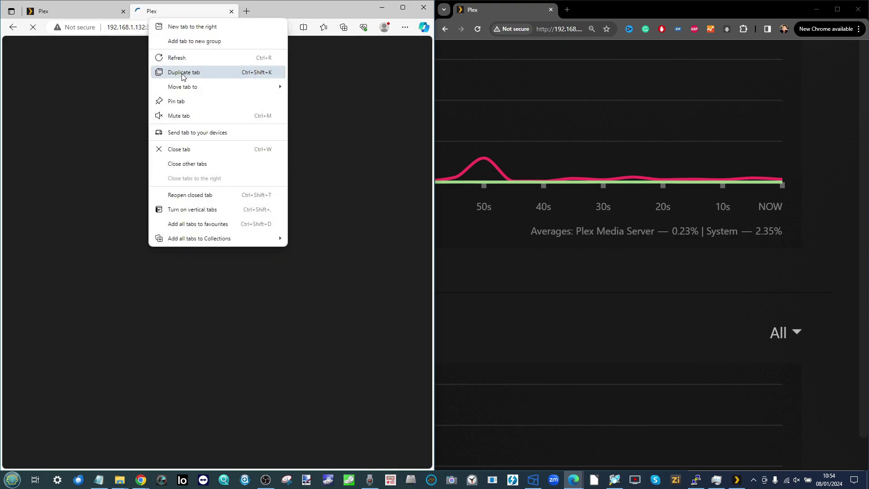
{"action": "left_click", "coordinate": [183, 75]}
{"action": "right_click", "coordinate": [267, 11]}
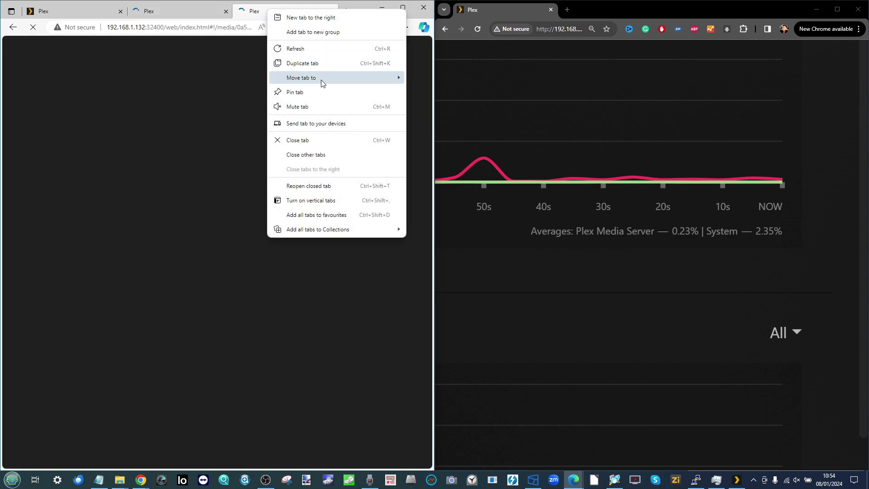
{"action": "left_click", "coordinate": [328, 66]}
{"action": "right_click", "coordinate": [306, 16]}
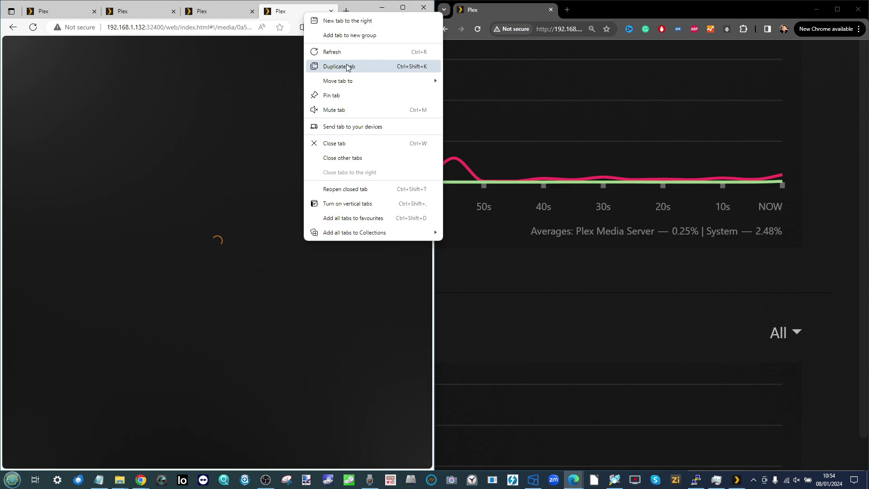
{"action": "left_click", "coordinate": [352, 66]}
Pull one Plex tab into its own resized window and open the 4K Trailers library there.
{"action": "left_click_drag", "start_coordinate": [229, 21], "coordinate": [590, 245]}
{"action": "scroll", "coordinate": [615, 217], "scroll_direction": "down", "scroll_amount": 5, "text": "ctrl"}
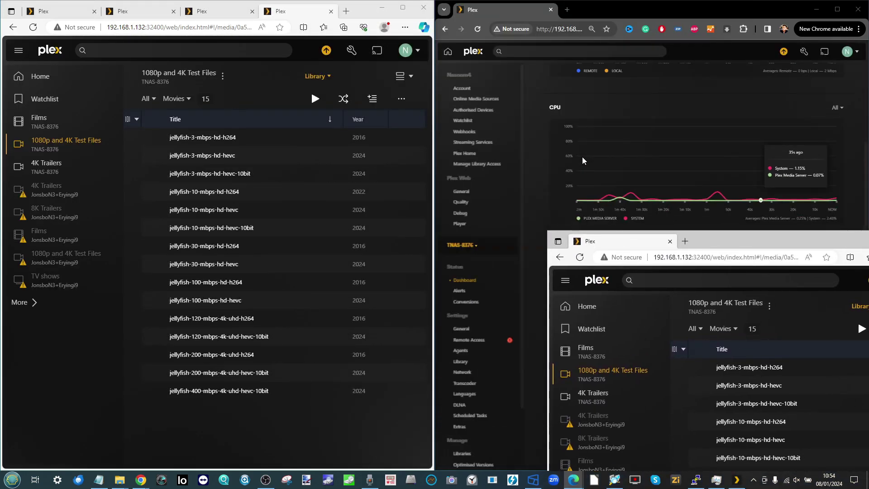
{"action": "left_click_drag", "start_coordinate": [546, 232], "coordinate": [687, 342]}
{"action": "left_click_drag", "start_coordinate": [847, 351], "coordinate": [654, 204]}
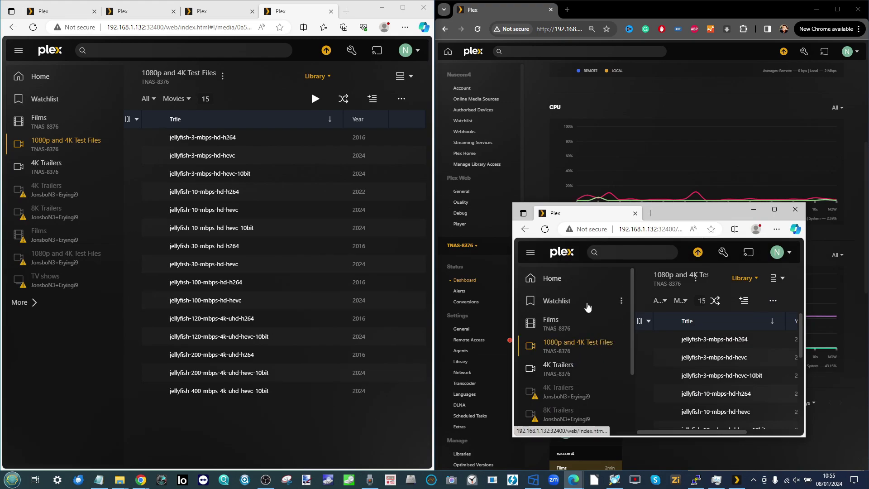
{"action": "left_click", "coordinate": [555, 363]}
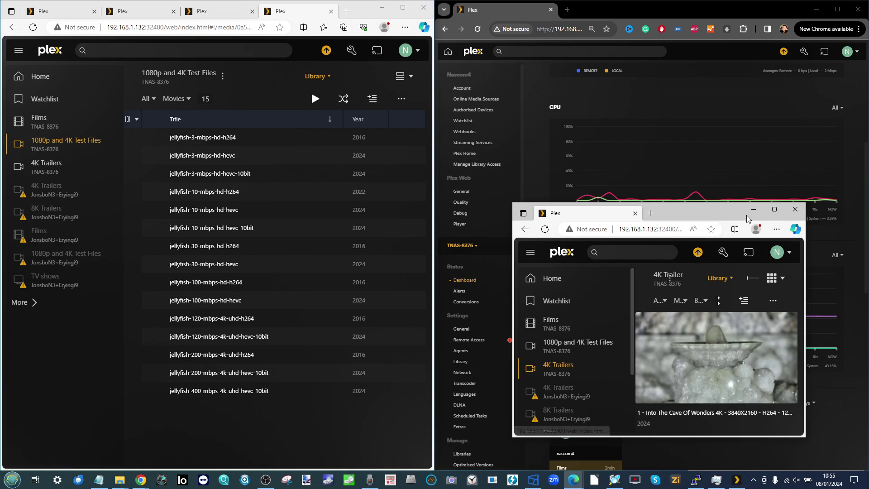
{"action": "left_click_drag", "start_coordinate": [513, 203], "coordinate": [237, 82]}
{"action": "scroll", "coordinate": [490, 273], "scroll_direction": "down", "scroll_amount": 3}
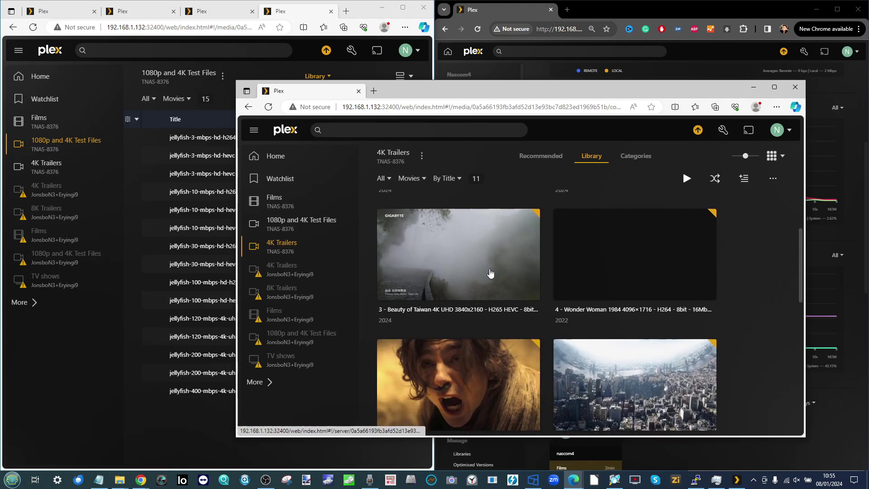
{"action": "scroll", "coordinate": [491, 273], "scroll_direction": "up", "scroll_amount": 3}
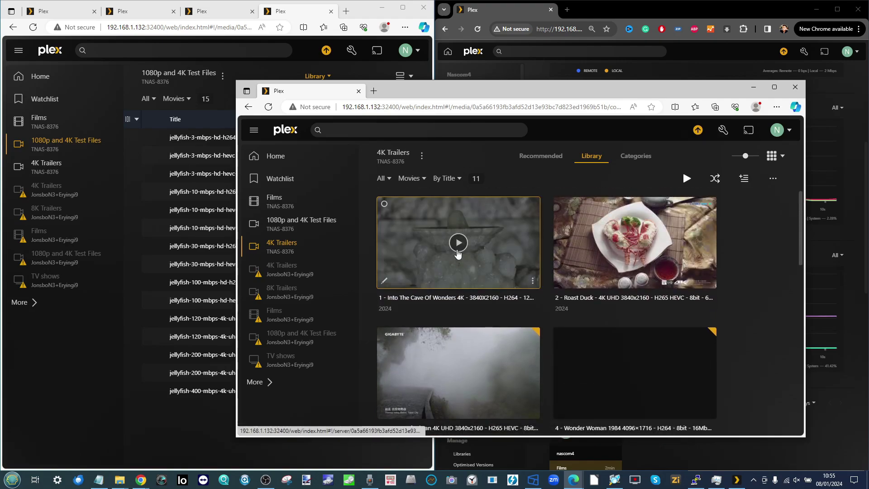
Play the Into The Cave Of Wonders trailer, then play Beauty of Taiwan in its own window.
{"action": "left_click", "coordinate": [459, 246]}
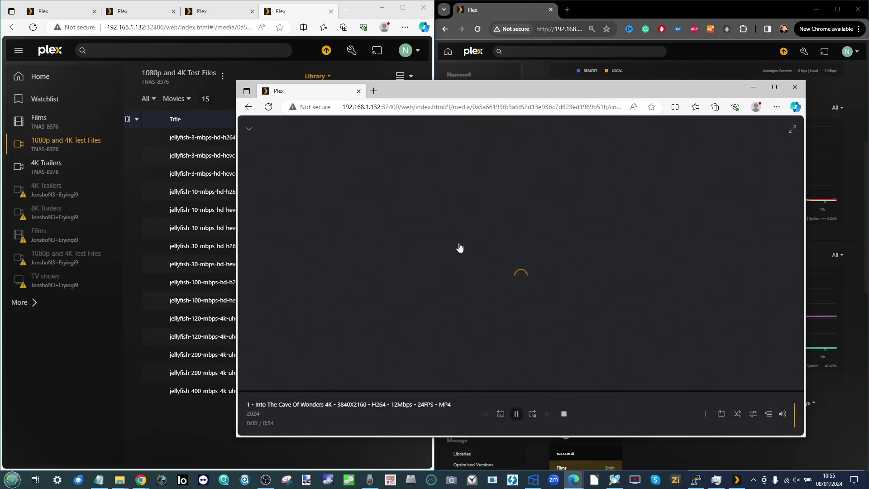
{"action": "left_click", "coordinate": [120, 151]}
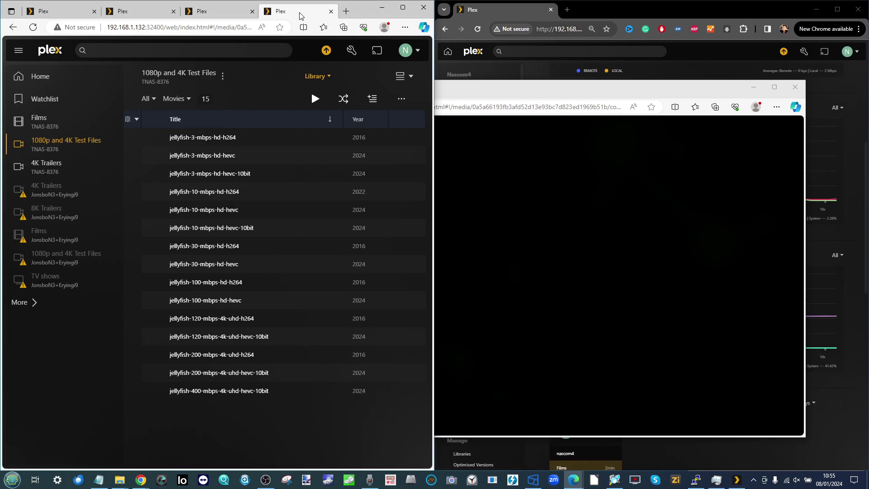
{"action": "left_click", "coordinate": [56, 169]}
{"action": "left_click", "coordinate": [24, 309]}
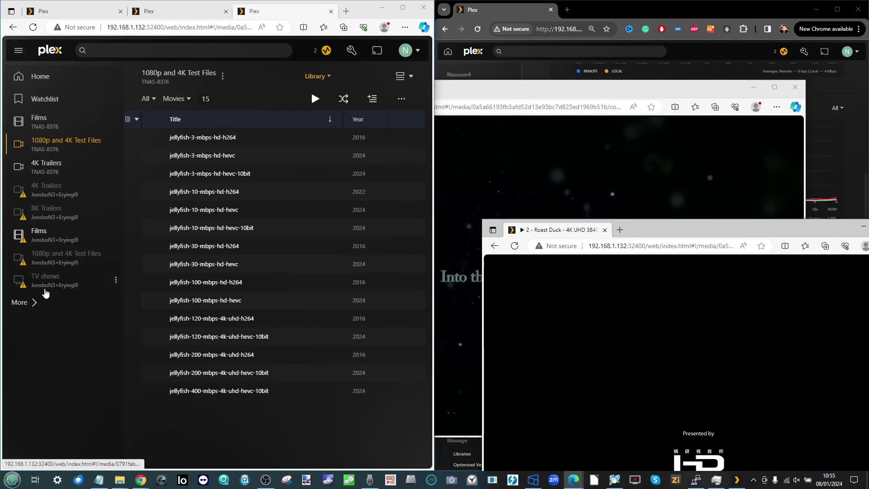
{"action": "left_click", "coordinate": [31, 309]}
{"action": "left_click", "coordinate": [37, 318]}
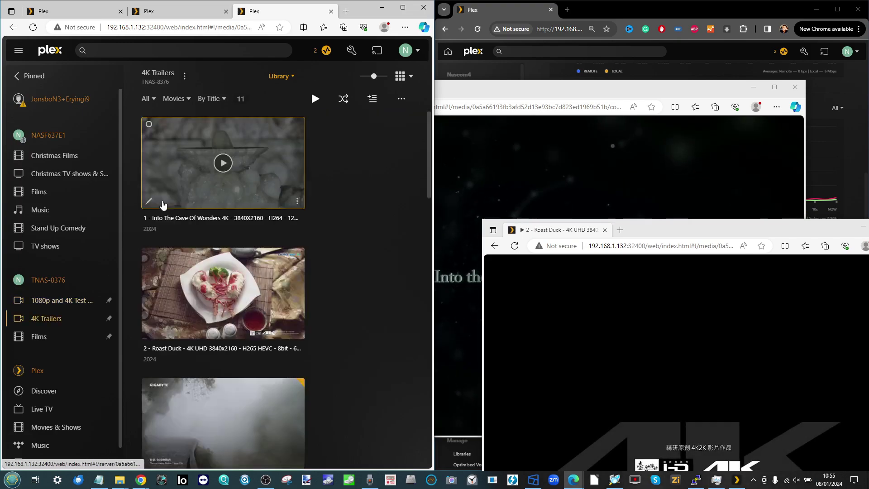
{"action": "scroll", "coordinate": [267, 237], "scroll_direction": "down", "scroll_amount": 4}
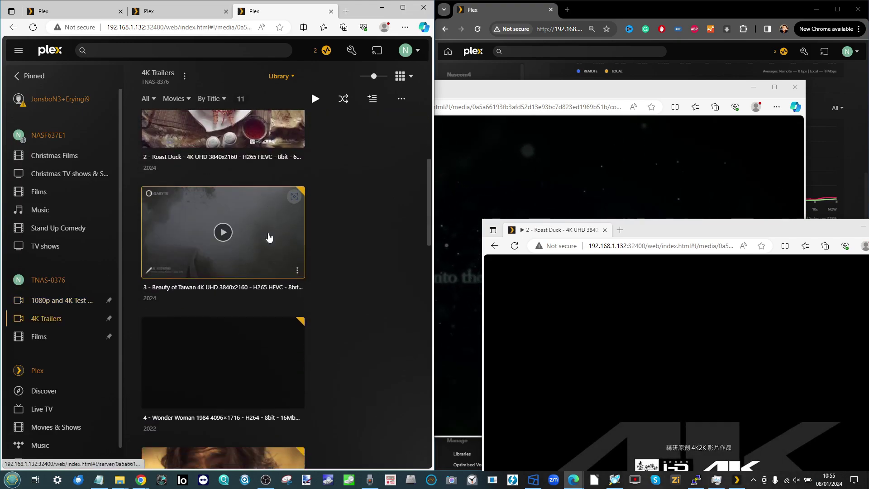
{"action": "left_click", "coordinate": [224, 231]}
{"action": "left_click_drag", "start_coordinate": [263, 11], "coordinate": [408, 290]}
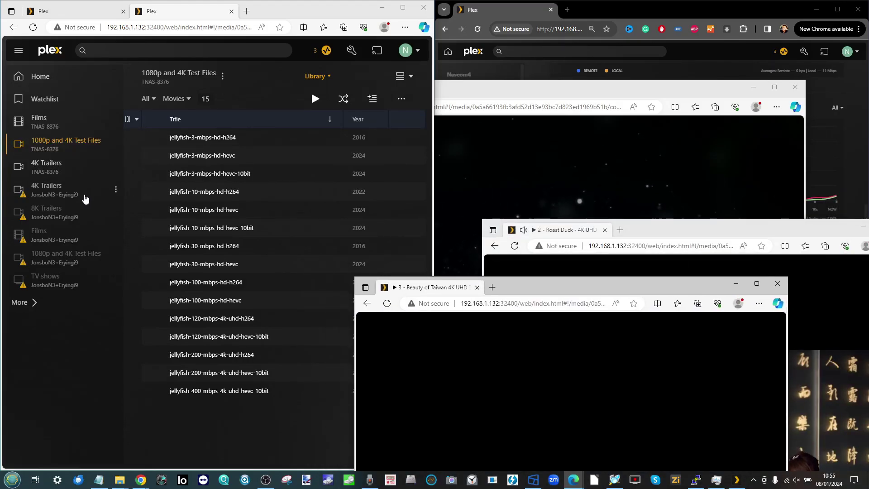
Play jellyfish-400-mbps-4k-uhd-hevc-10bit in a separate window and bring the server dashboard forward.
{"action": "left_click", "coordinate": [26, 302]}
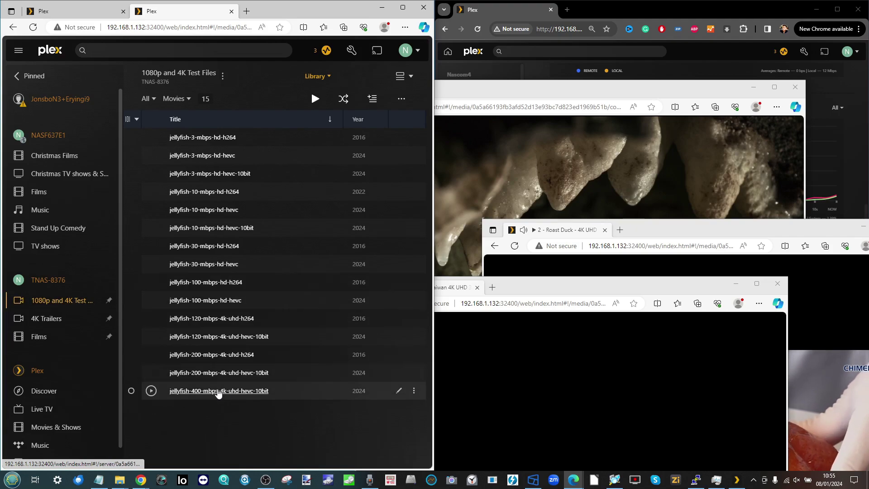
{"action": "left_click", "coordinate": [152, 392]}
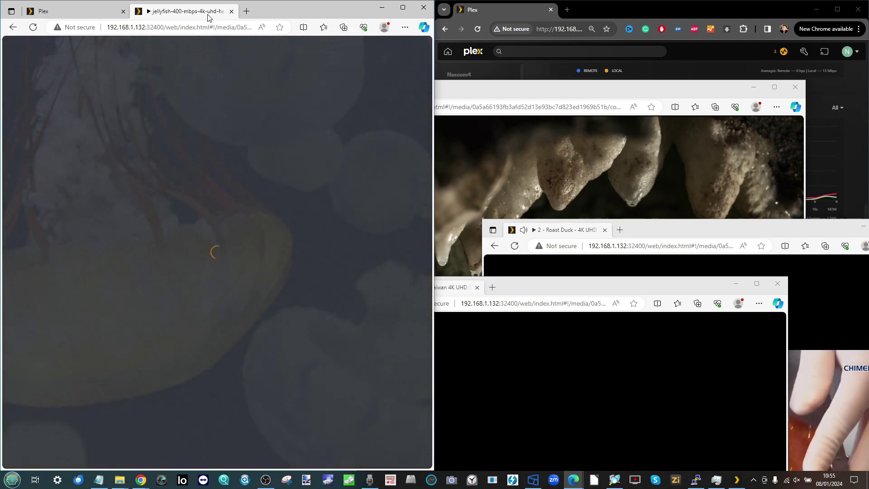
{"action": "left_click_drag", "start_coordinate": [210, 11], "coordinate": [259, 201]}
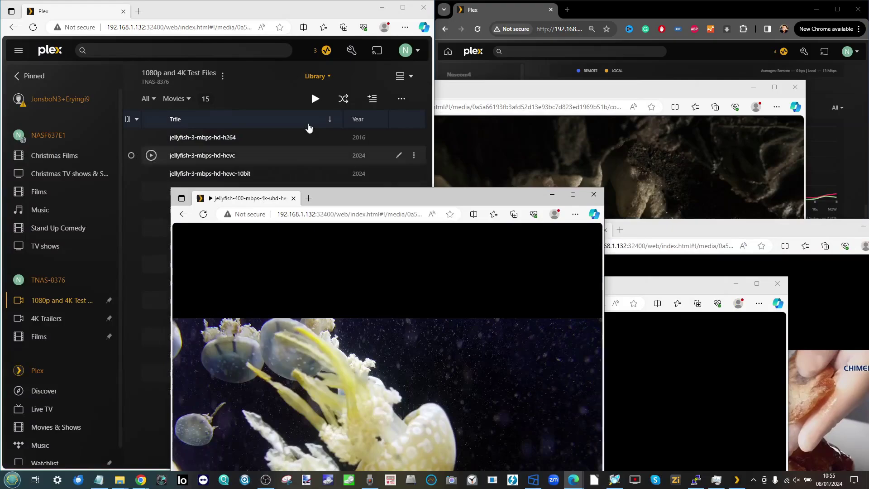
{"action": "left_click", "coordinate": [534, 13]}
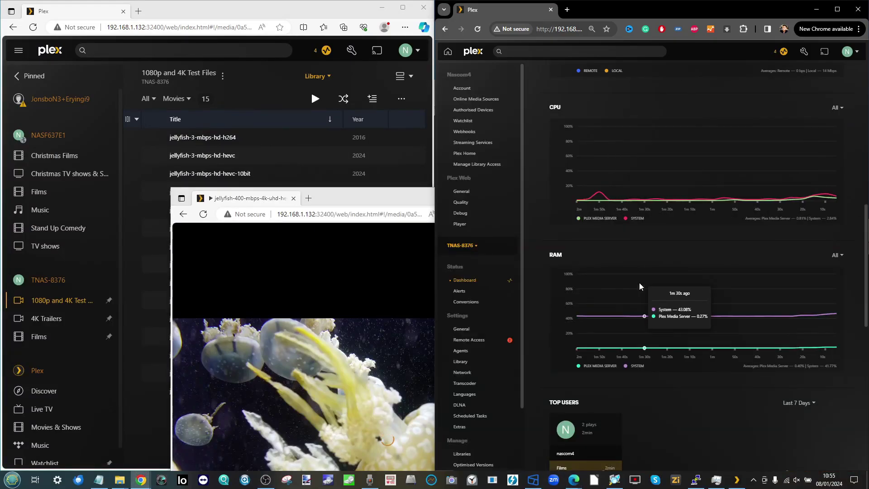
{"action": "scroll", "coordinate": [640, 286], "scroll_direction": "up", "scroll_amount": 1}
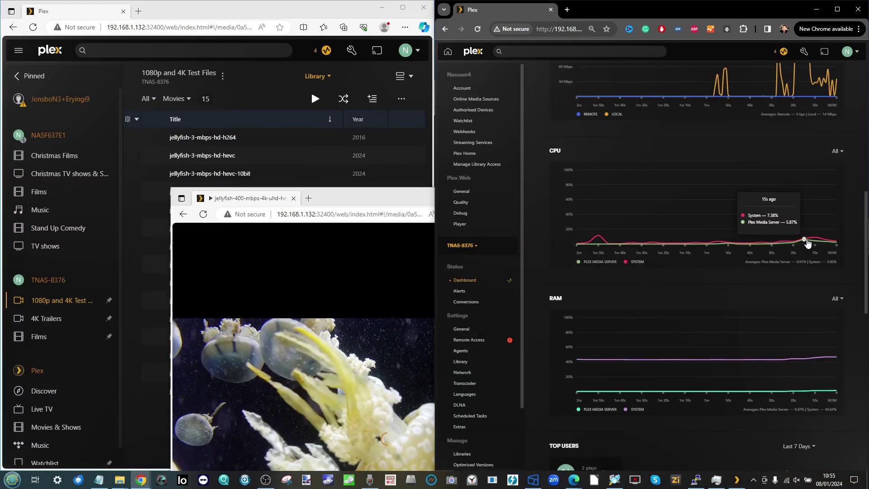
{"action": "scroll", "coordinate": [819, 242], "scroll_direction": "up", "scroll_amount": 9}
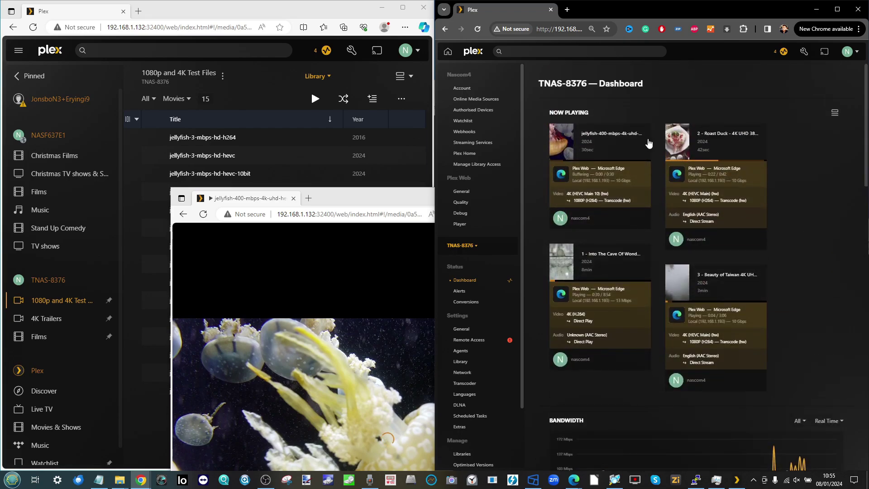
{"action": "scroll", "coordinate": [709, 211], "scroll_direction": "up", "scroll_amount": 6}
{"action": "scroll", "coordinate": [599, 197], "scroll_direction": "down", "scroll_amount": 1}
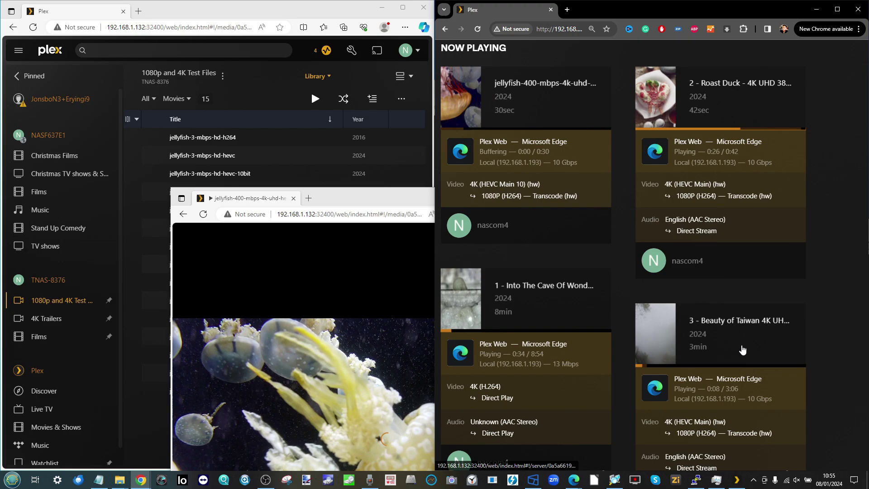
{"action": "scroll", "coordinate": [713, 351], "scroll_direction": "down", "scroll_amount": 3}
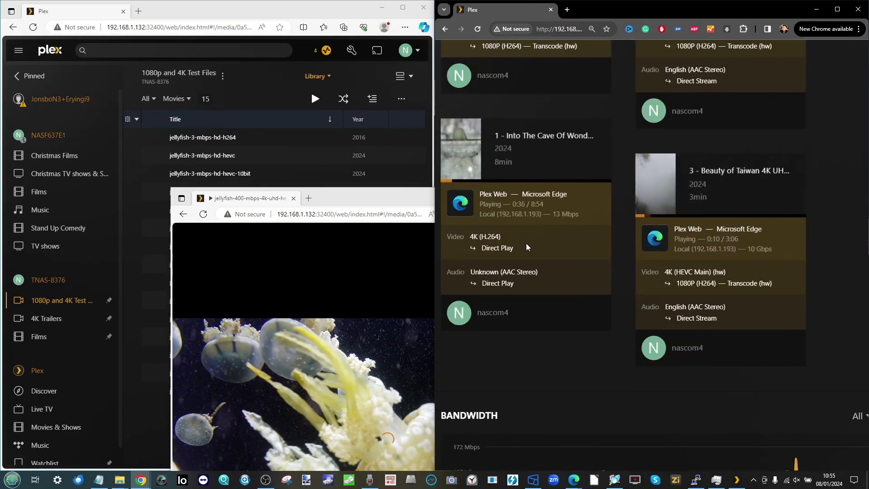
{"action": "scroll", "coordinate": [569, 256], "scroll_direction": "down", "scroll_amount": 4}
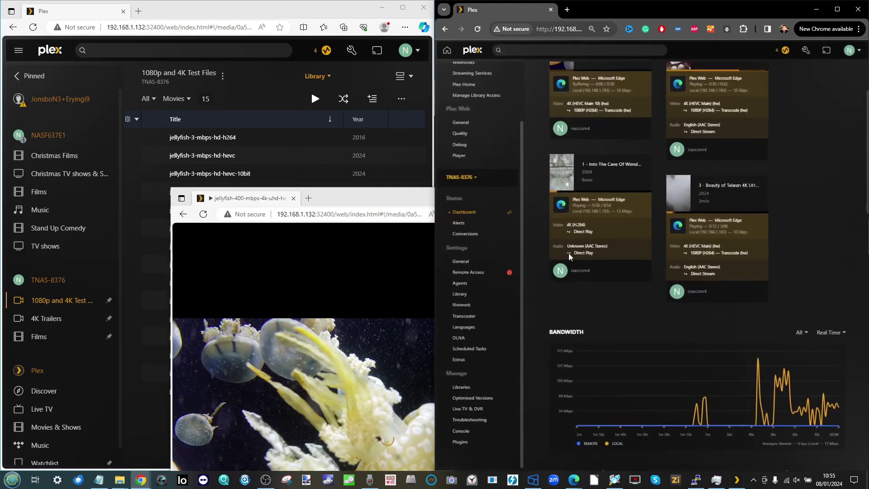
Check CPU and GPU load in Task Manager, then return to the dashboard.
{"action": "scroll", "coordinate": [774, 355], "scroll_direction": "down", "scroll_amount": 5}
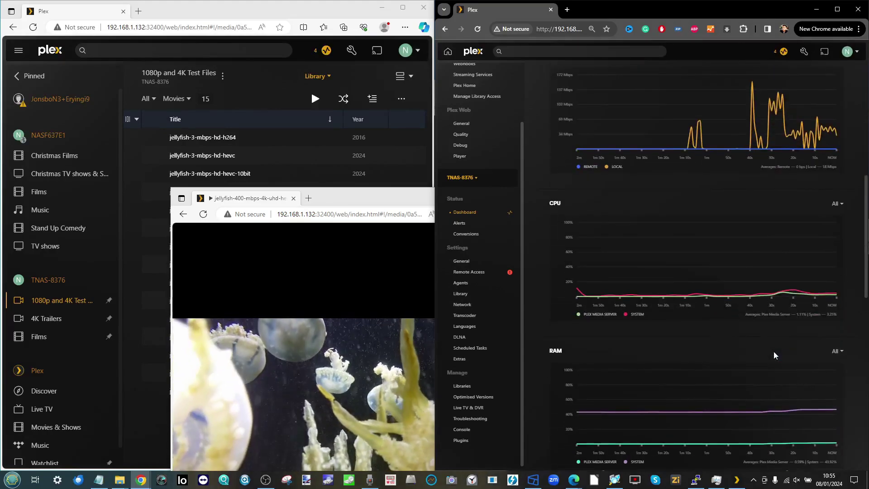
{"action": "mouse_move", "coordinate": [359, 335]}
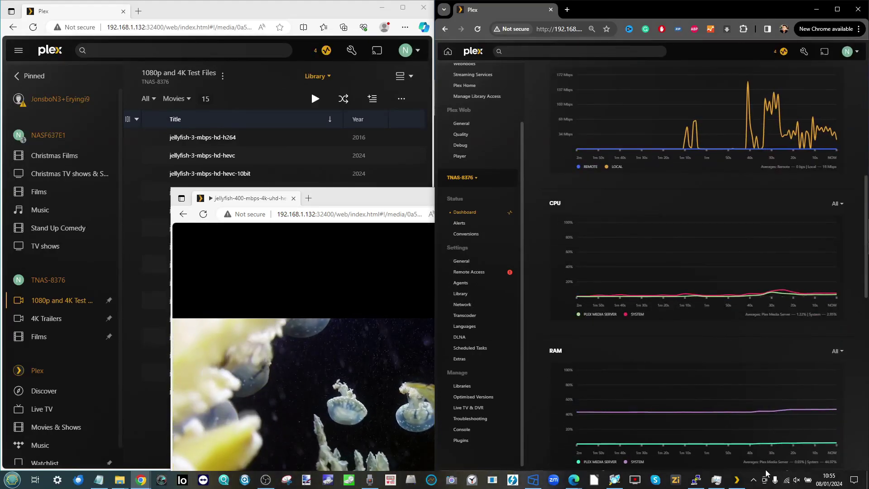
{"action": "key", "text": "ctrl+shift+Escape"}
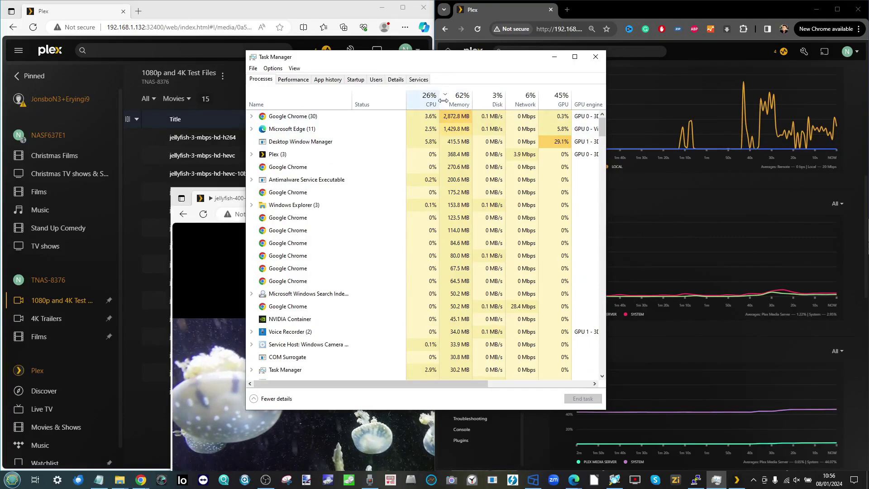
{"action": "left_click", "coordinate": [556, 58]}
{"action": "mouse_move", "coordinate": [775, 295]}
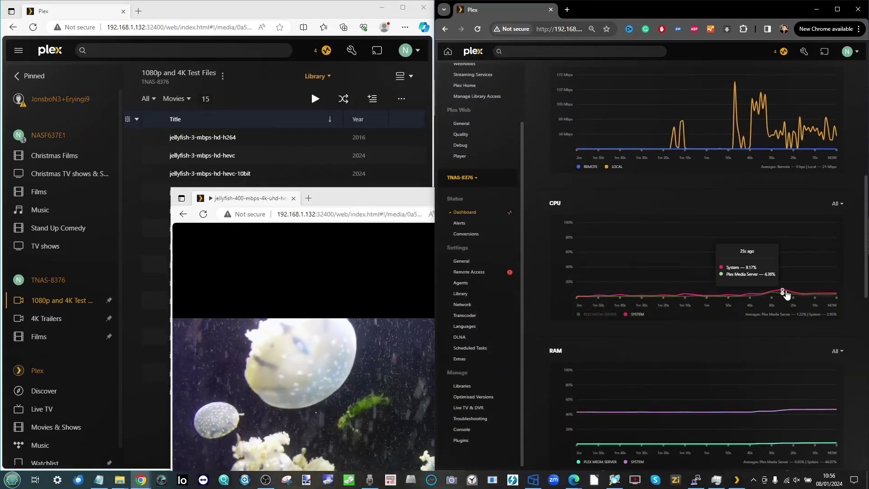
{"action": "scroll", "coordinate": [837, 297], "scroll_direction": "up", "scroll_amount": 6}
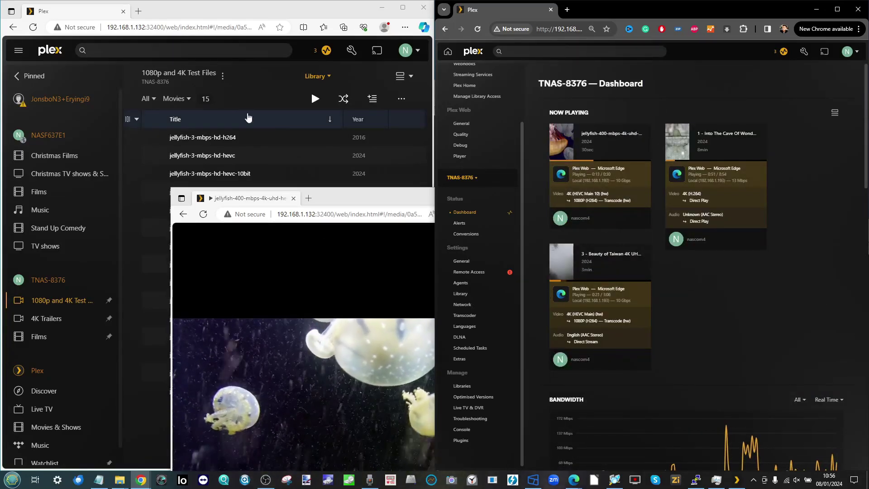
Move the jellyfish window over the library, view its playback settings, and recheck GPU load.
{"action": "left_click", "coordinate": [404, 209]}
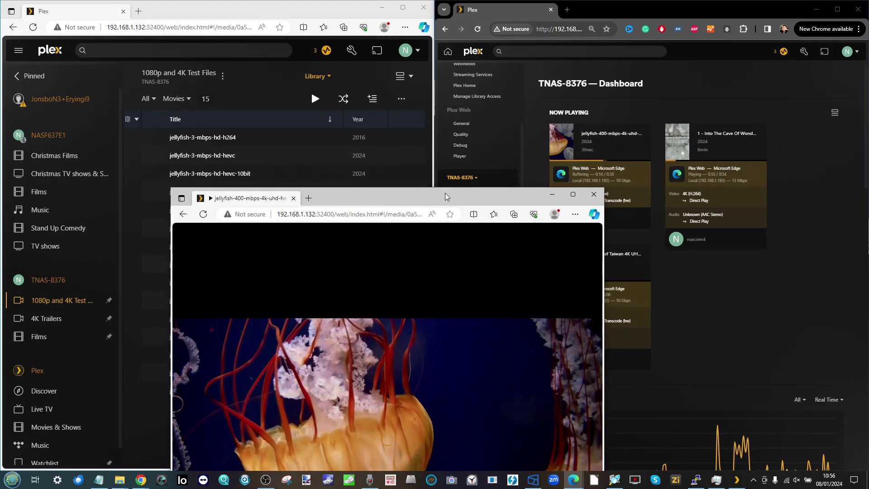
{"action": "left_click_drag", "start_coordinate": [441, 205], "coordinate": [362, 78]}
{"action": "mouse_move", "coordinate": [344, 277]}
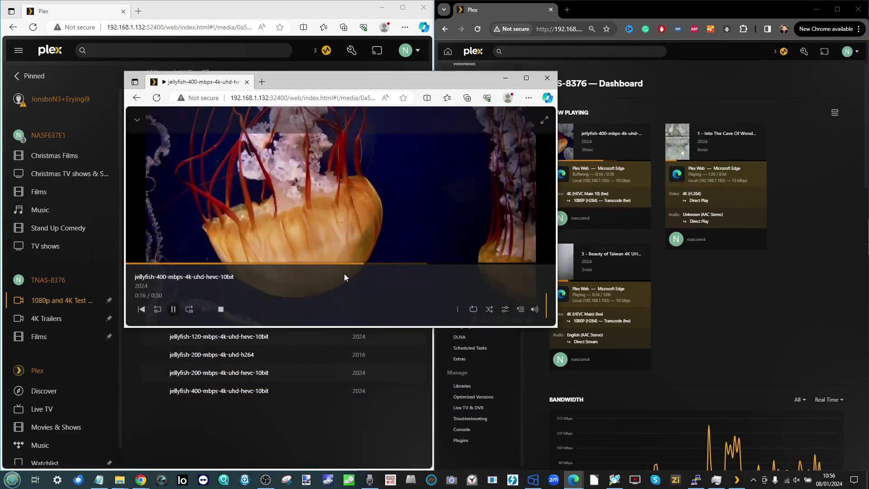
{"action": "left_click", "coordinate": [505, 310]}
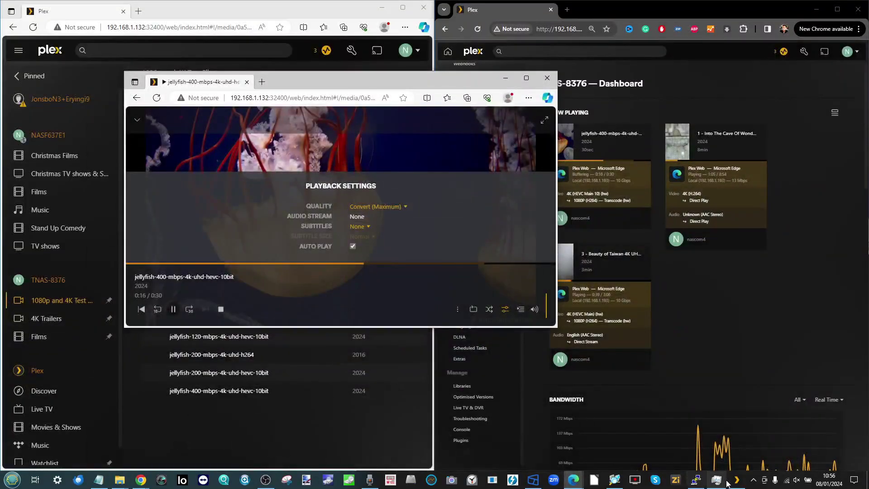
{"action": "left_click", "coordinate": [723, 481]}
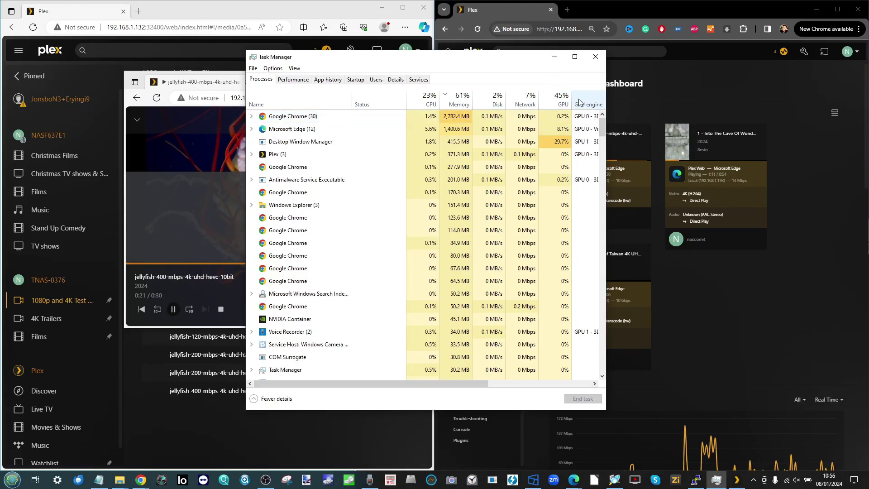
{"action": "left_click", "coordinate": [554, 59]}
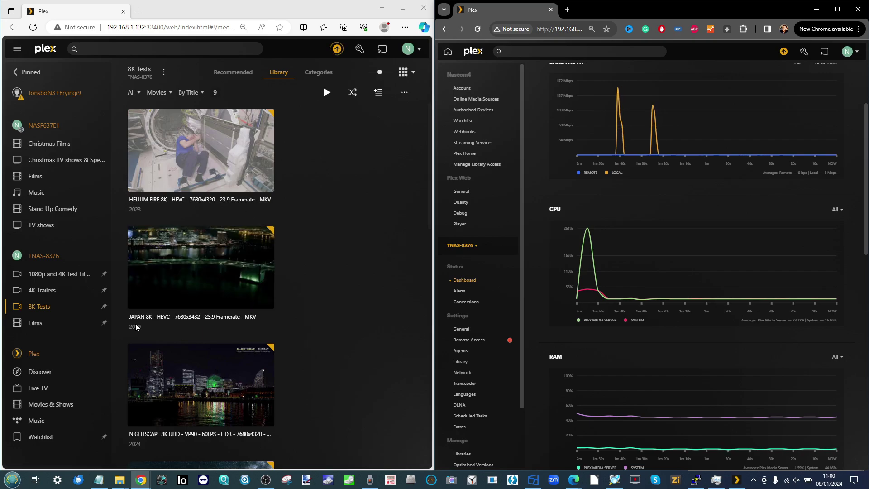
Play the JAPAN 8K clip and view its Quality options and the dashboard's Now Playing card.
{"action": "scroll", "coordinate": [136, 327], "scroll_direction": "up", "scroll_amount": 5}
{"action": "scroll", "coordinate": [136, 327], "scroll_direction": "down", "scroll_amount": 2}
{"action": "scroll", "coordinate": [135, 323], "scroll_direction": "down", "scroll_amount": 3}
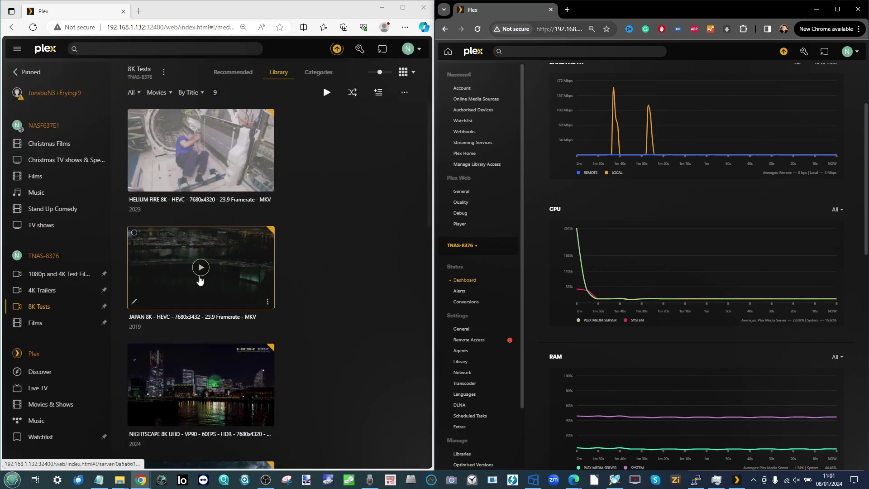
{"action": "left_click", "coordinate": [201, 277]}
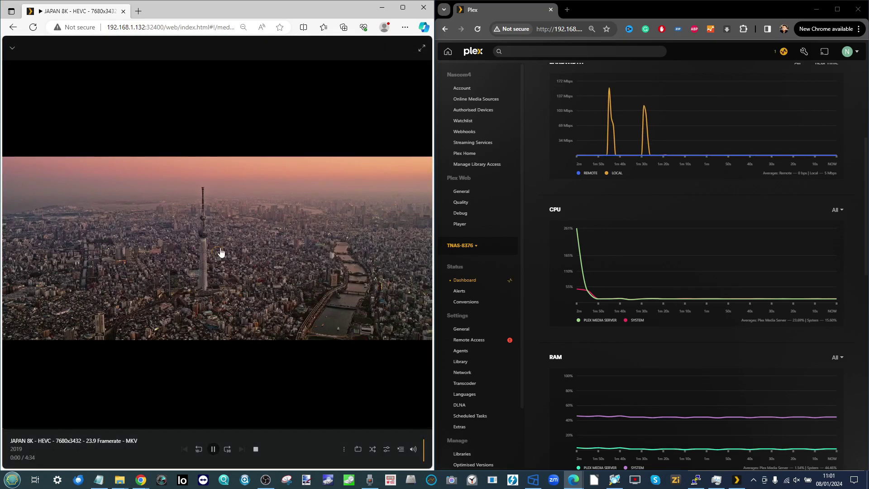
{"action": "left_click", "coordinate": [387, 450]}
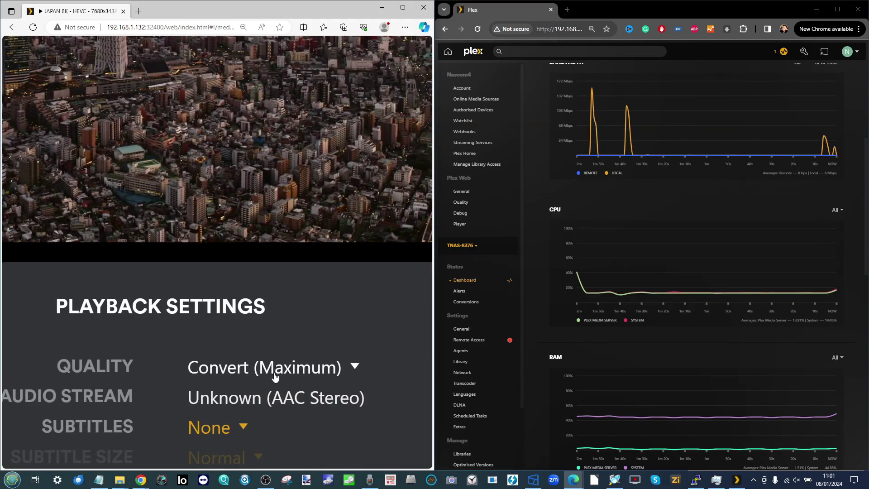
{"action": "left_click", "coordinate": [274, 376]}
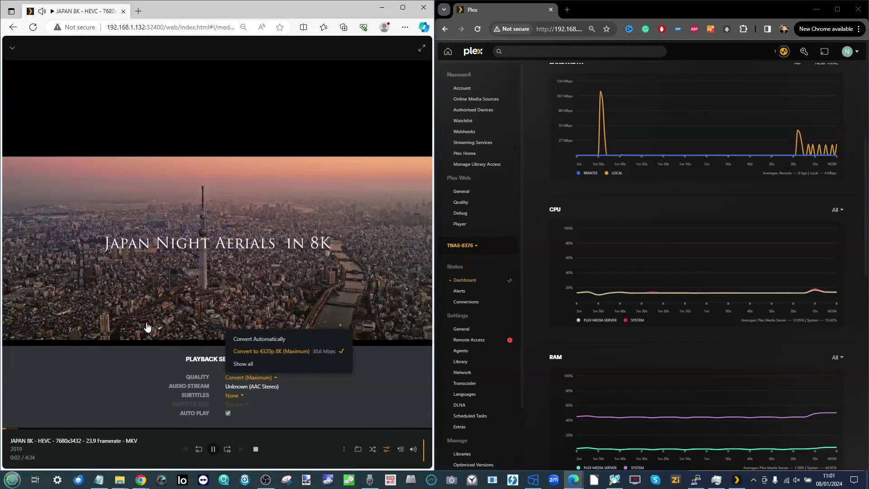
{"action": "scroll", "coordinate": [746, 202], "scroll_direction": "up", "scroll_amount": 5}
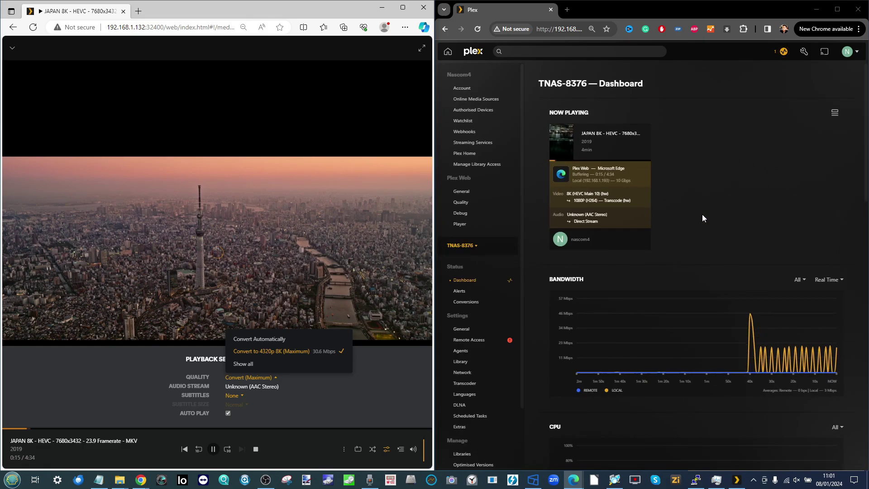
Stop the web 8K playback and open the 8K Tests library in Plex for Windows.
{"action": "left_click", "coordinate": [256, 449]}
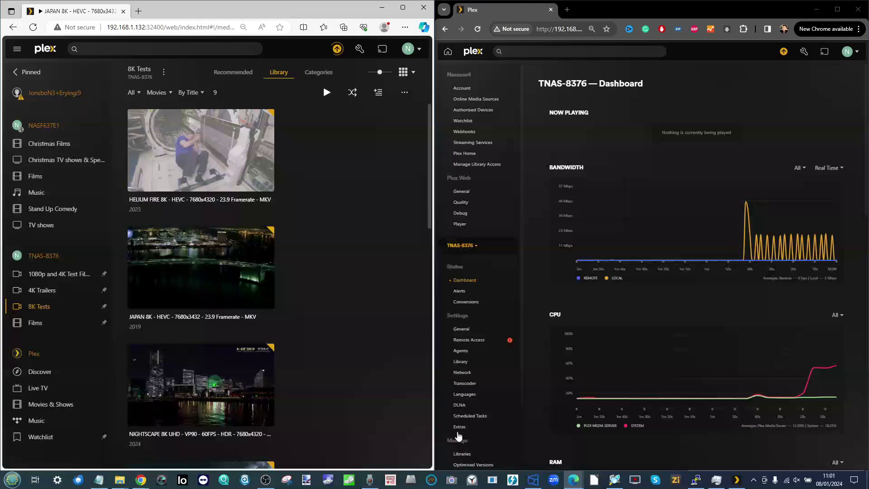
{"action": "left_click", "coordinate": [737, 480]}
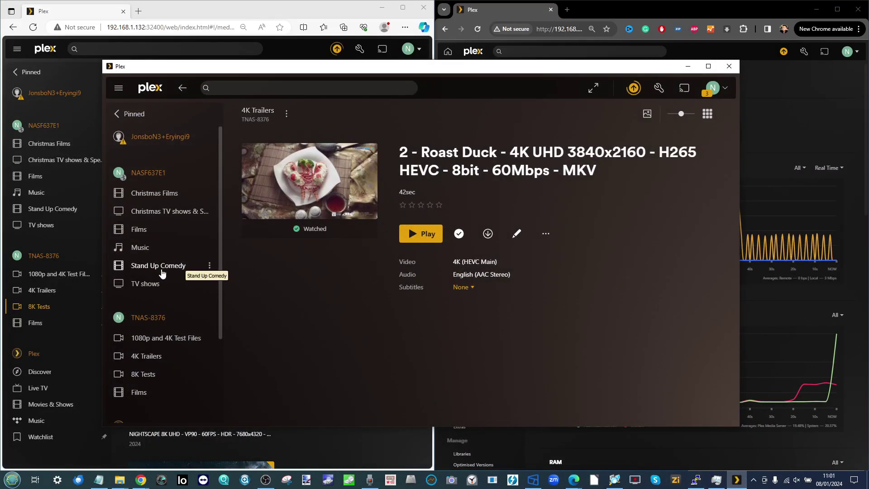
{"action": "scroll", "coordinate": [171, 271], "scroll_direction": "down", "scroll_amount": 3}
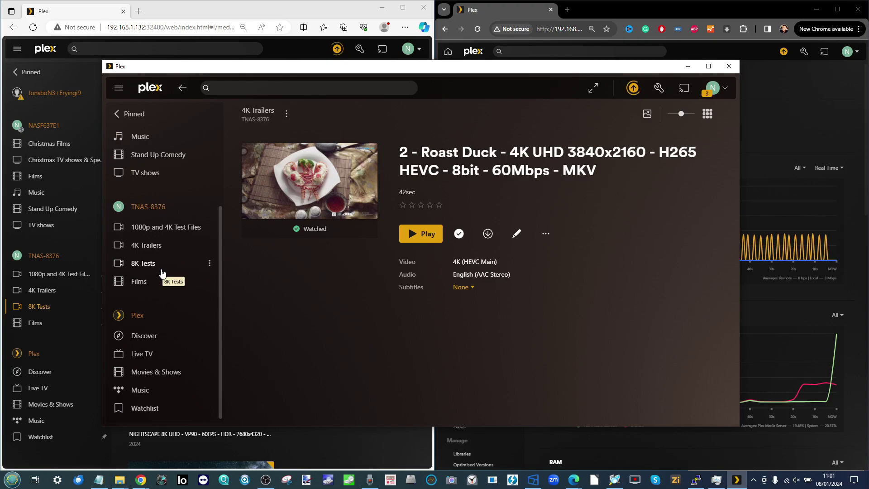
{"action": "left_click", "coordinate": [161, 270]}
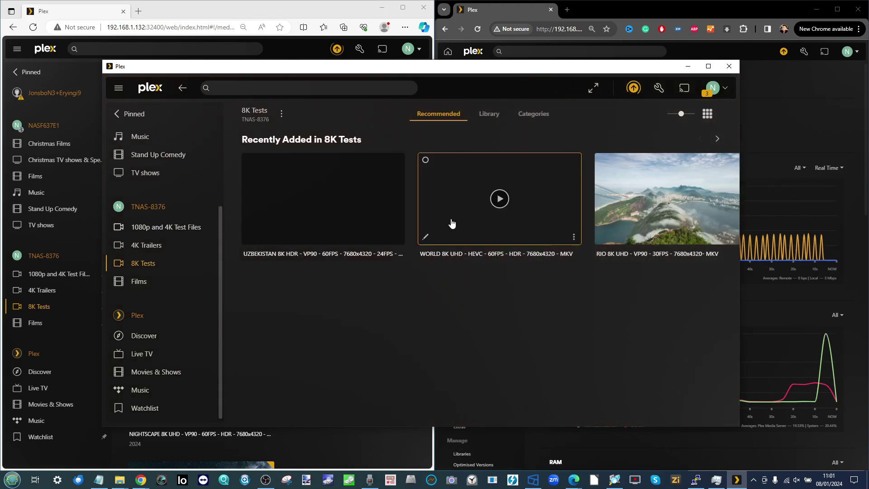
{"action": "left_click", "coordinate": [486, 114]}
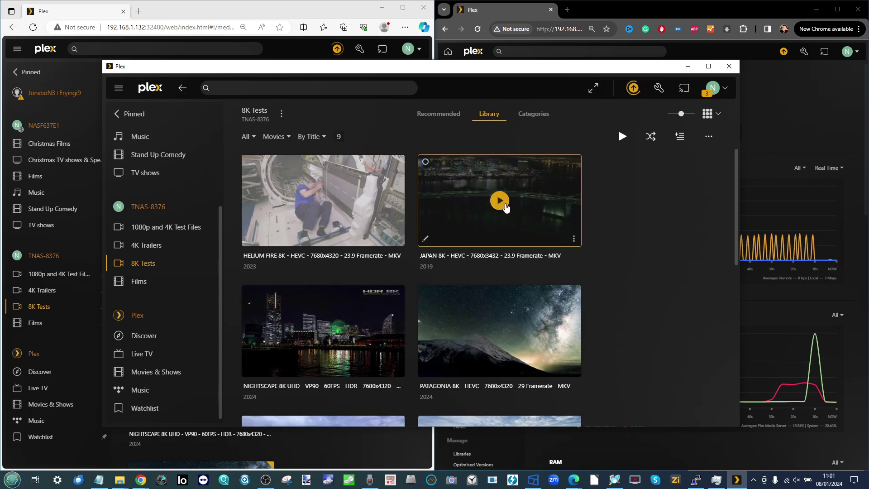
Play JAPAN 8K at Original quality, check GPU load in Task Manager, then stop playback.
{"action": "left_click", "coordinate": [500, 201]}
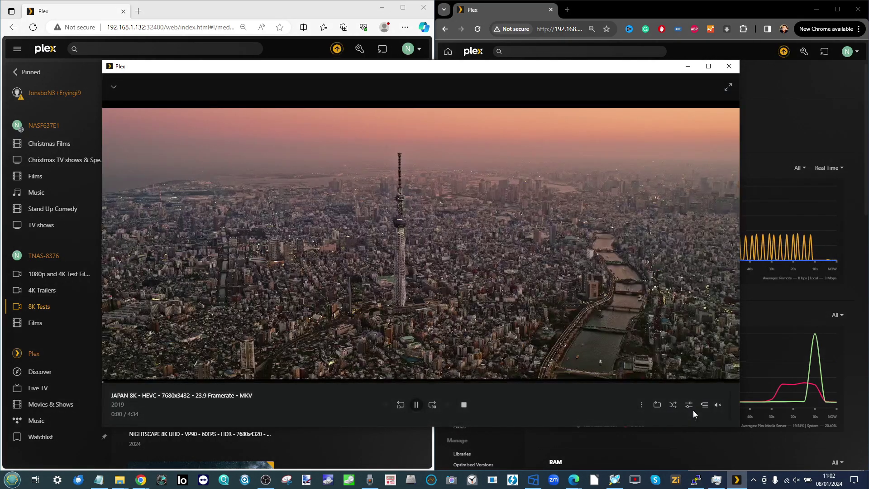
{"action": "left_click", "coordinate": [689, 404]}
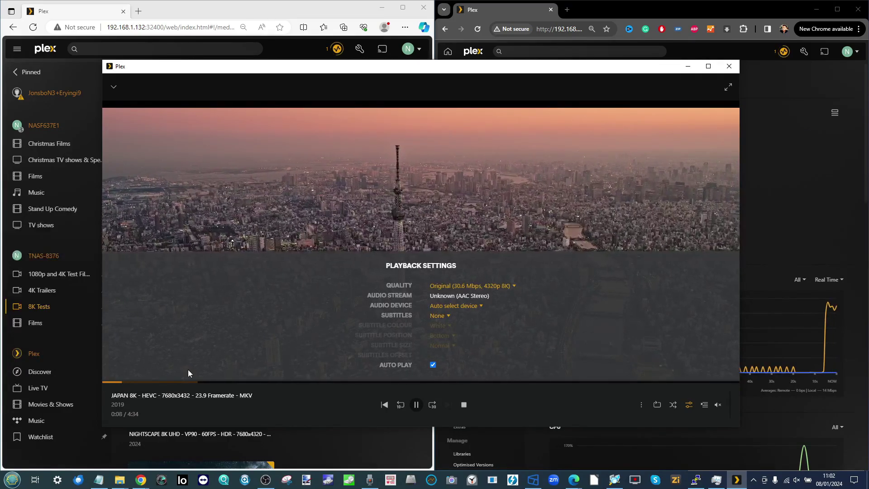
{"action": "left_click", "coordinate": [716, 480]}
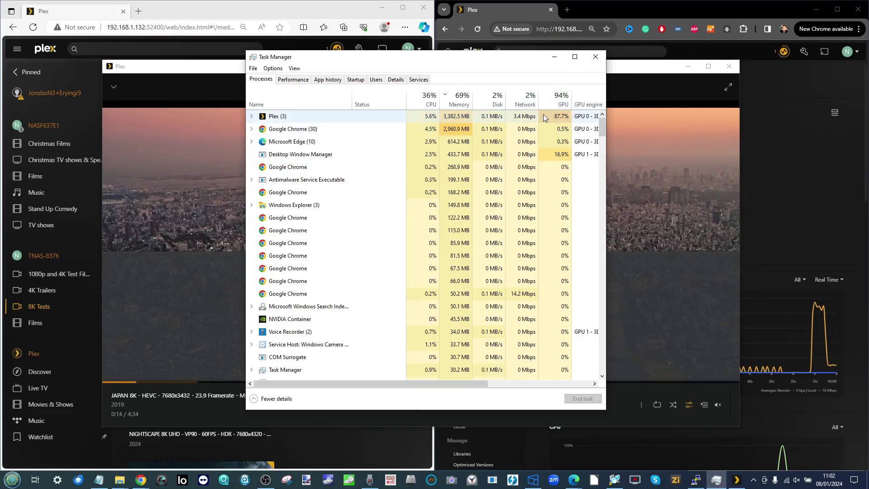
{"action": "left_click", "coordinate": [554, 59]}
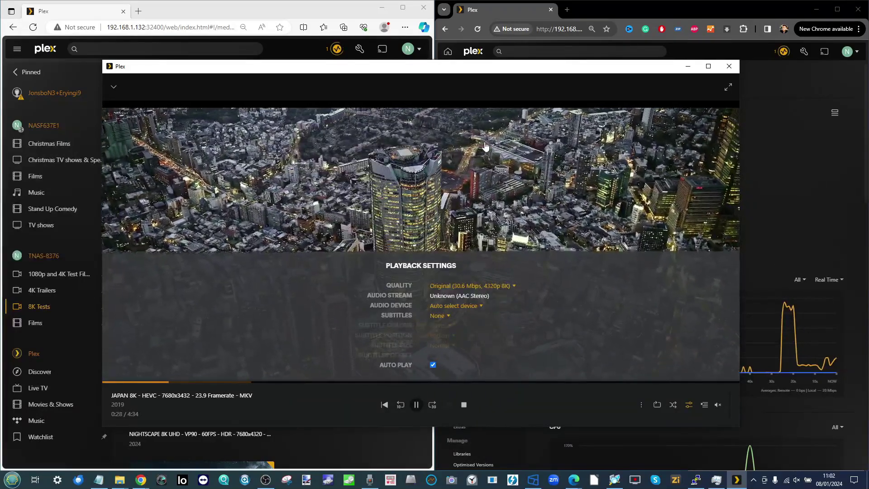
{"action": "left_click", "coordinate": [265, 480]}
{"action": "left_click", "coordinate": [265, 479]}
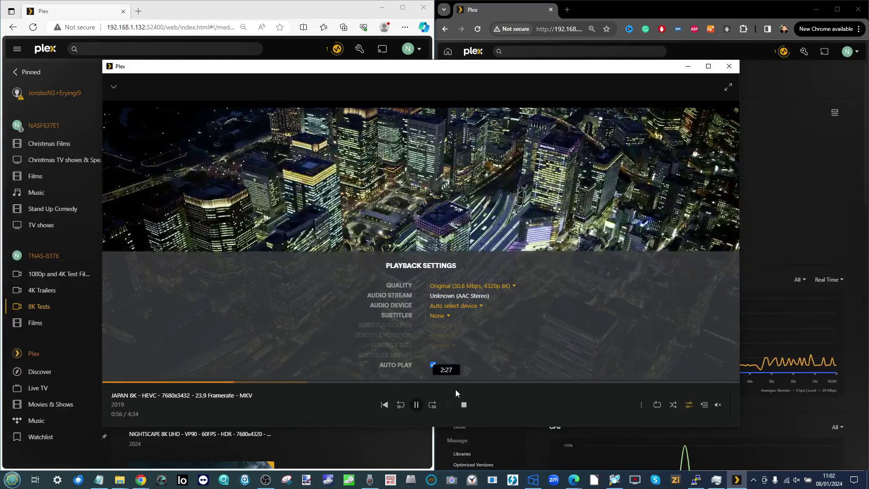
Play HELIUM FIRE 8K with Quality set to Convert to 1080p HD 10 Mbps.
{"action": "left_click", "coordinate": [464, 404]}
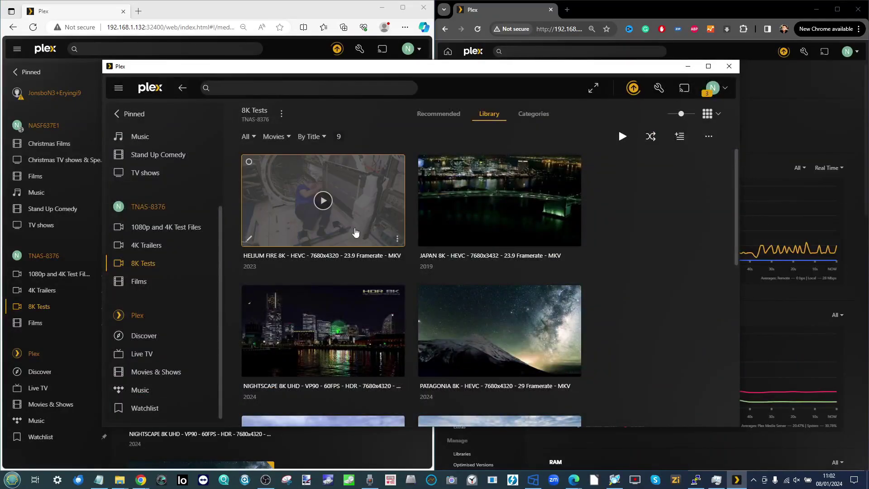
{"action": "left_click", "coordinate": [335, 205]}
{"action": "left_click", "coordinate": [443, 234]}
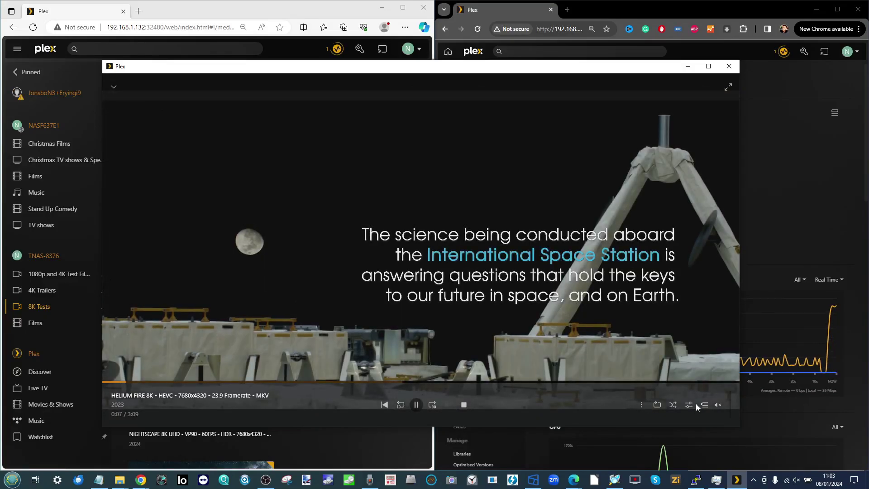
{"action": "left_click", "coordinate": [690, 406]}
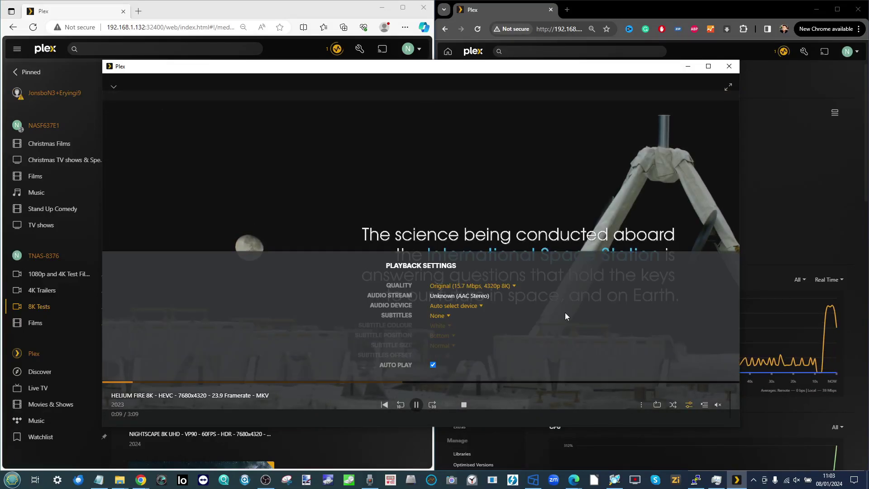
{"action": "left_click", "coordinate": [494, 286]}
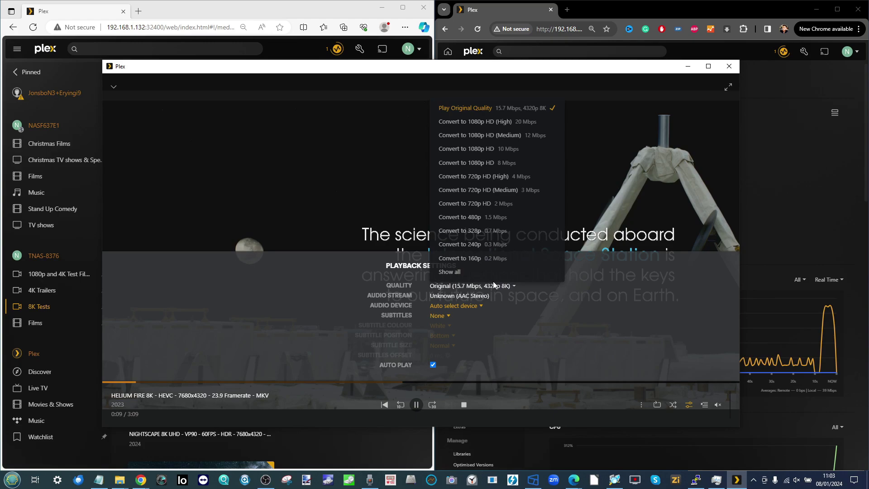
{"action": "left_click", "coordinate": [486, 149]}
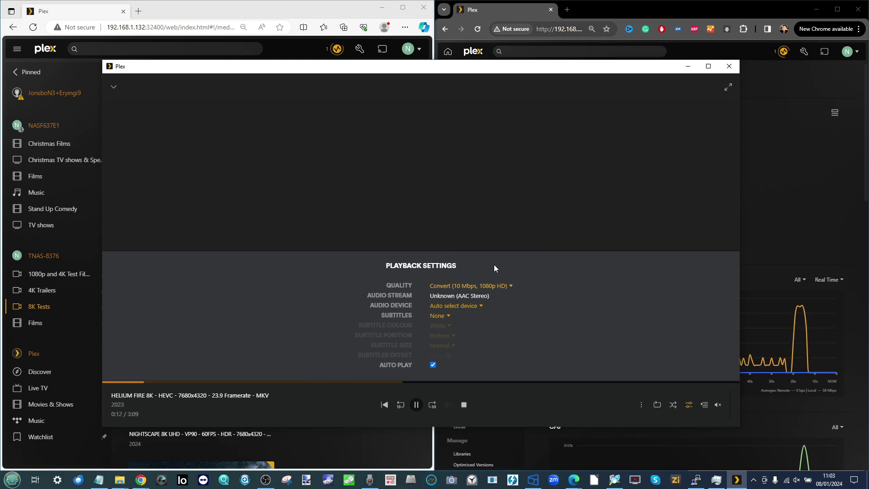
Watch the dashboard load while HELIUM FIRE 8K transcodes to 1080p.
{"action": "left_click_drag", "start_coordinate": [632, 69], "coordinate": [527, 63]}
{"action": "scroll", "coordinate": [806, 338], "scroll_direction": "down", "scroll_amount": 4}
{"action": "scroll", "coordinate": [806, 317], "scroll_direction": "down", "scroll_amount": 2}
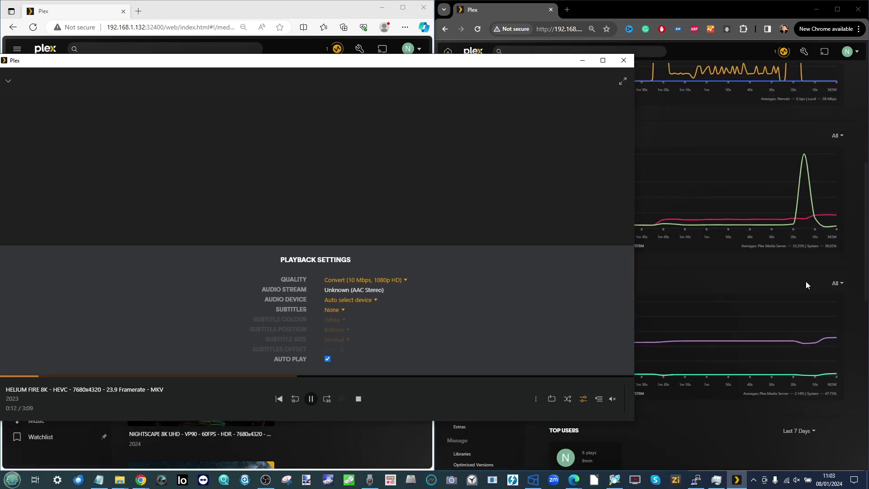
{"action": "mouse_move", "coordinate": [796, 156]}
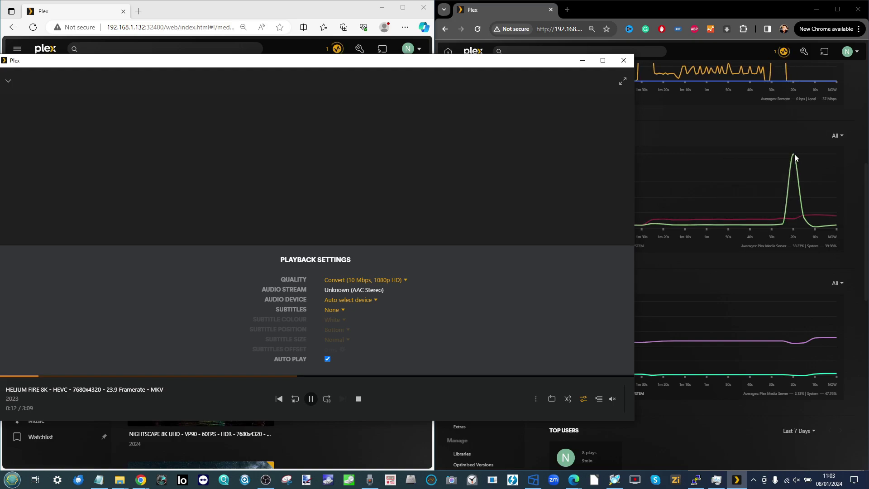
{"action": "scroll", "coordinate": [795, 156], "scroll_direction": "up", "scroll_amount": 5}
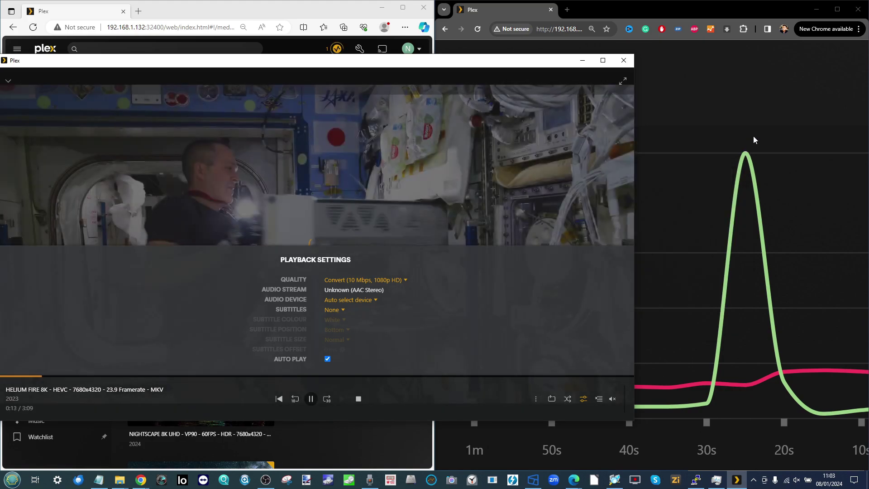
{"action": "scroll", "coordinate": [753, 139], "scroll_direction": "down", "scroll_amount": 5}
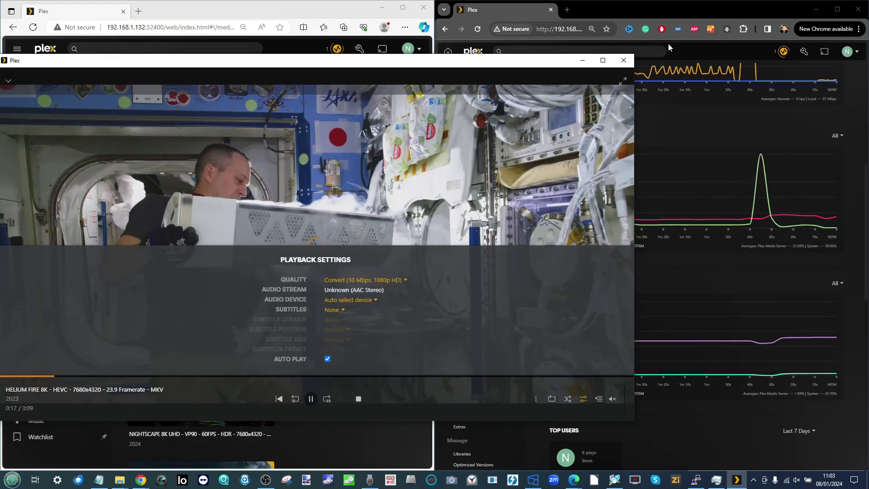
Stop HELIUM FIRE 8K and close the Plex for Windows app.
{"action": "left_click", "coordinate": [358, 399]}
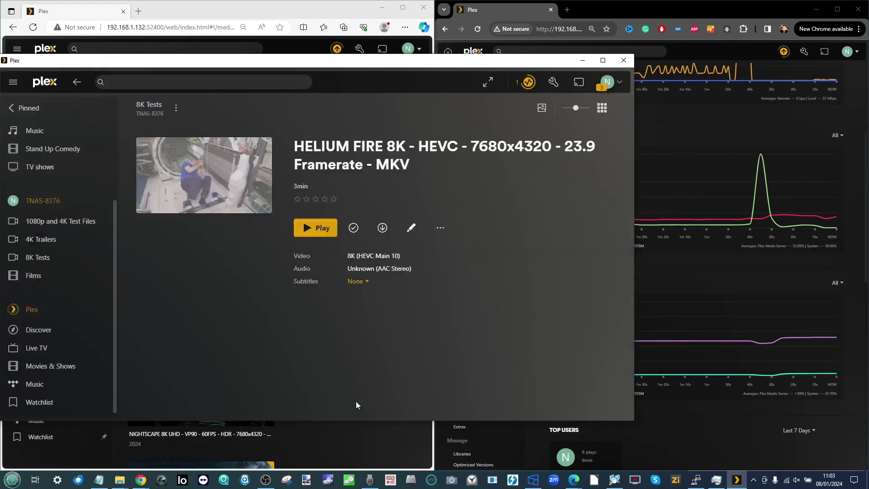
{"action": "left_click", "coordinate": [585, 68]}
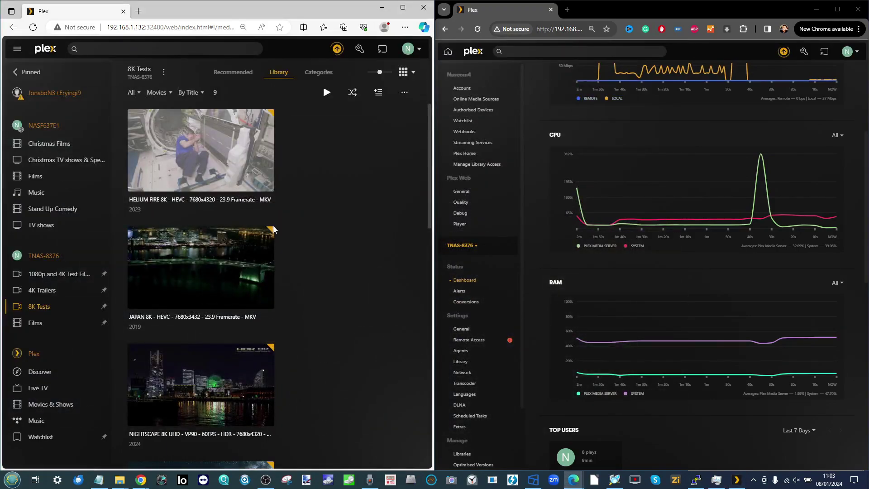
{"action": "scroll", "coordinate": [274, 230], "scroll_direction": "down", "scroll_amount": 5}
{"action": "scroll", "coordinate": [273, 231], "scroll_direction": "up", "scroll_amount": 5}
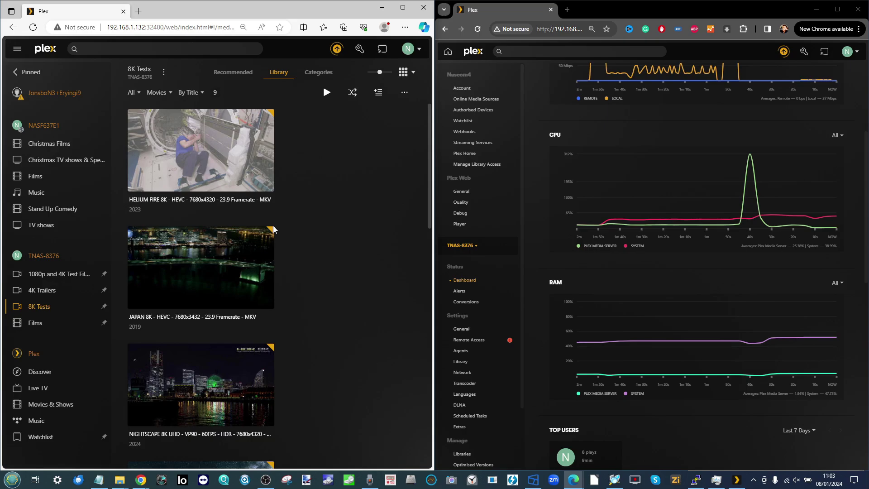
Browse the F4-424 Pro product page and its US$699.99 purchase page, then return to TOS 5.1.
{"action": "left_click", "coordinate": [379, 9]}
{"action": "left_click", "coordinate": [213, 9]}
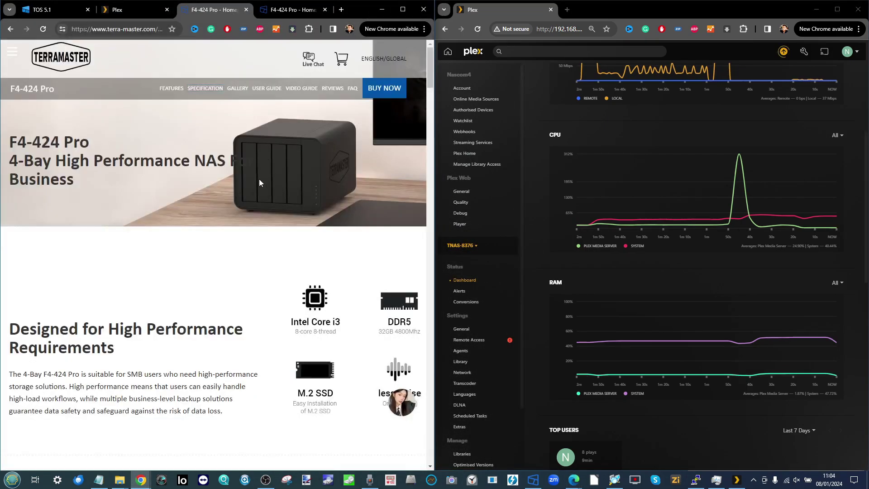
{"action": "scroll", "coordinate": [260, 181], "scroll_direction": "down", "scroll_amount": 6}
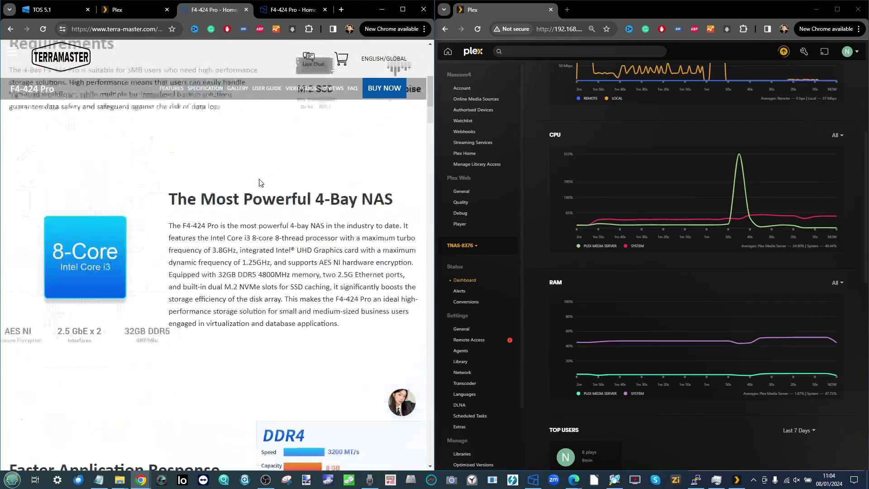
{"action": "scroll", "coordinate": [260, 182], "scroll_direction": "up", "scroll_amount": 6}
{"action": "left_click", "coordinate": [387, 89]}
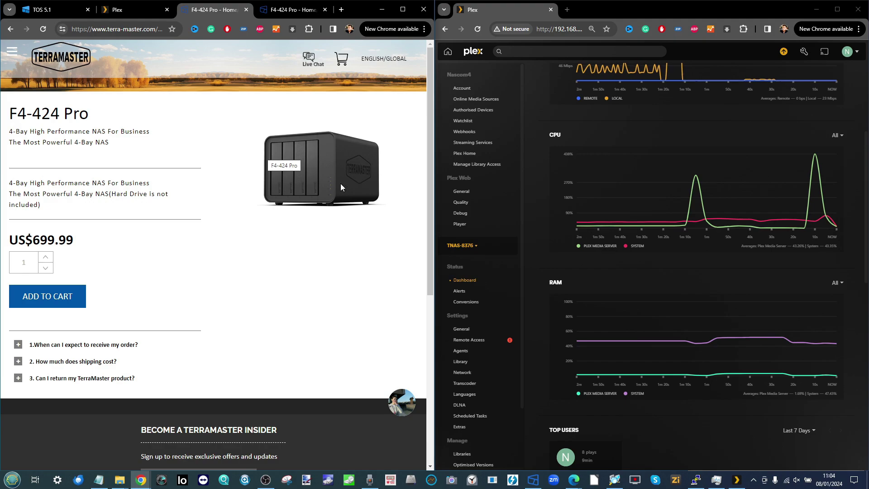
{"action": "left_click", "coordinate": [51, 10]}
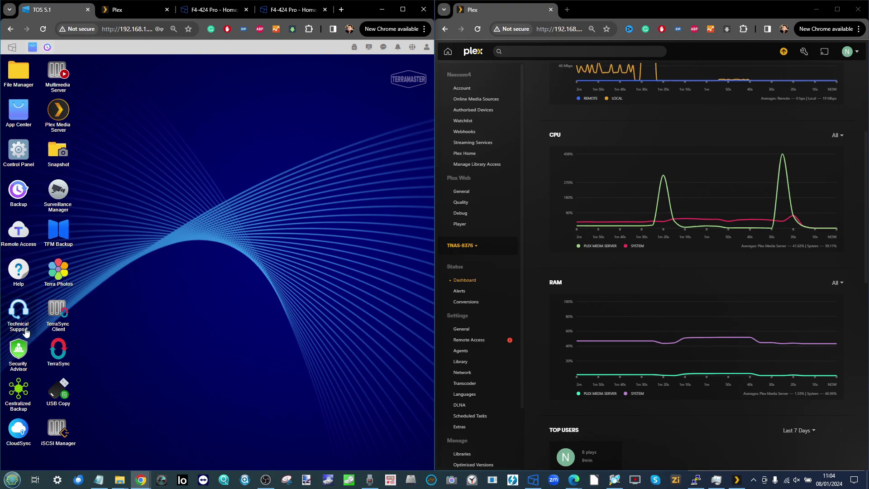
{"action": "scroll", "coordinate": [26, 333], "scroll_direction": "up", "scroll_amount": 4}
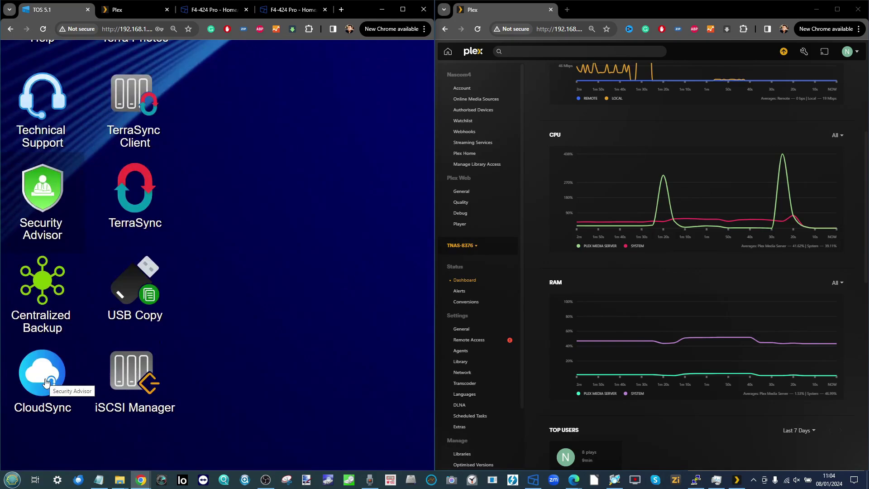
{"action": "scroll", "coordinate": [45, 382], "scroll_direction": "up", "scroll_amount": 2}
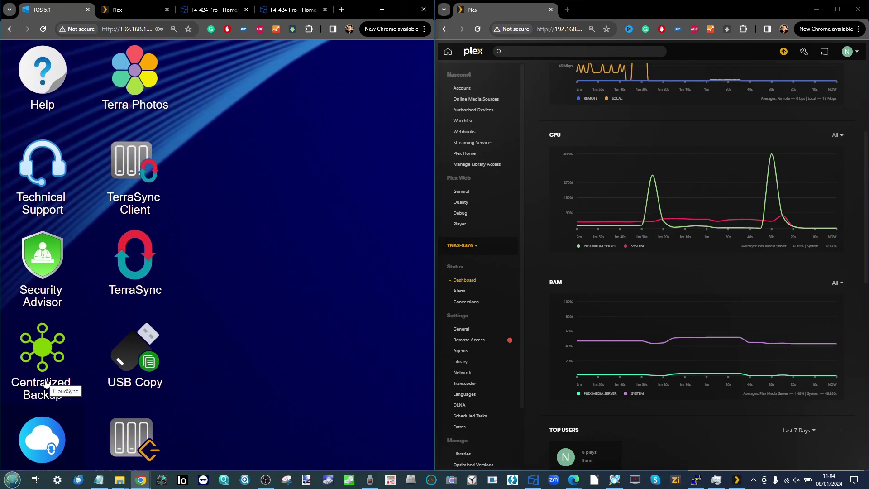
{"action": "scroll", "coordinate": [45, 382], "scroll_direction": "up", "scroll_amount": 7}
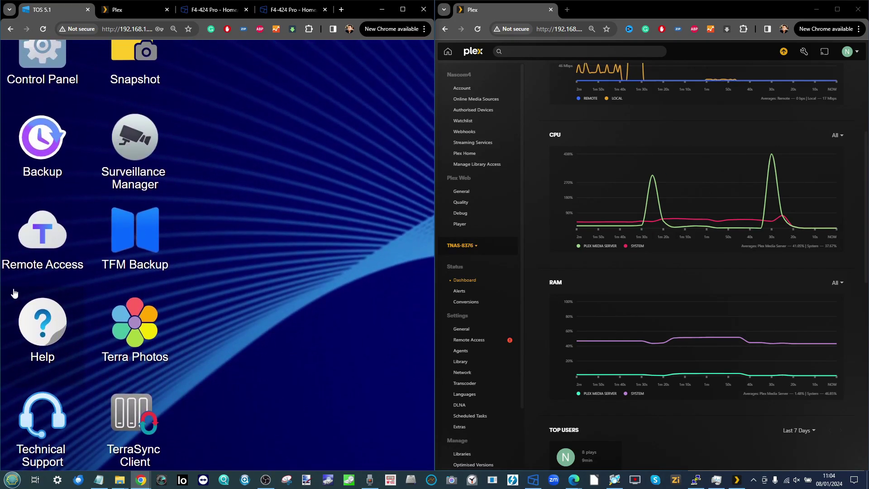
{"action": "scroll", "coordinate": [88, 225], "scroll_direction": "up", "scroll_amount": 5}
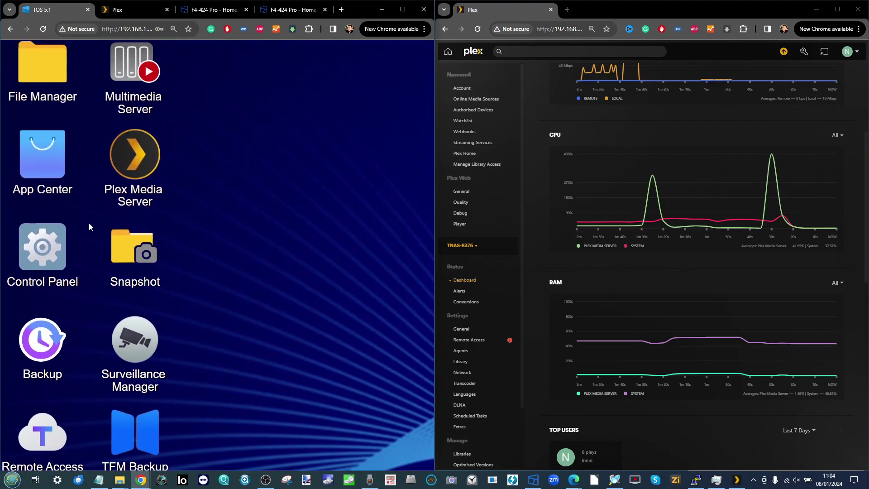
{"action": "scroll", "coordinate": [89, 222], "scroll_direction": "up", "scroll_amount": 1}
{"action": "scroll", "coordinate": [267, 208], "scroll_direction": "down", "scroll_amount": 5}
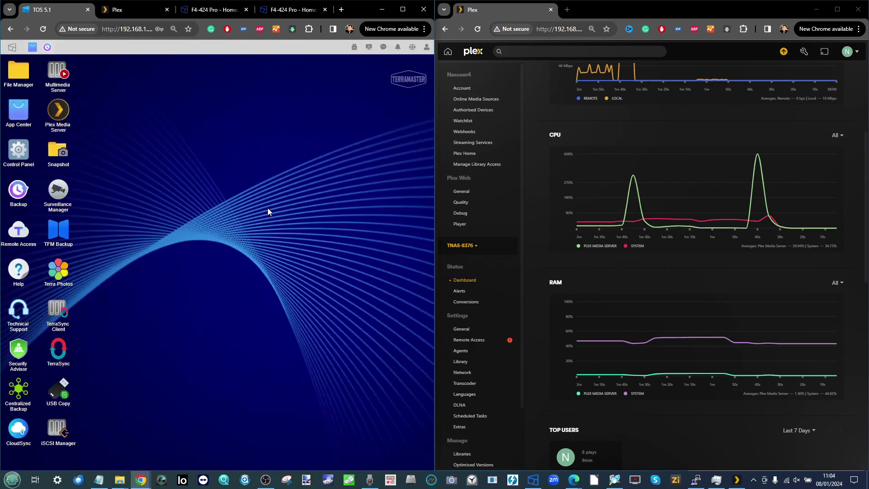
Bring back Plex's 1080p and 4K Test Files library with its 15 jellyfish titles.
{"action": "left_click", "coordinate": [135, 7]}
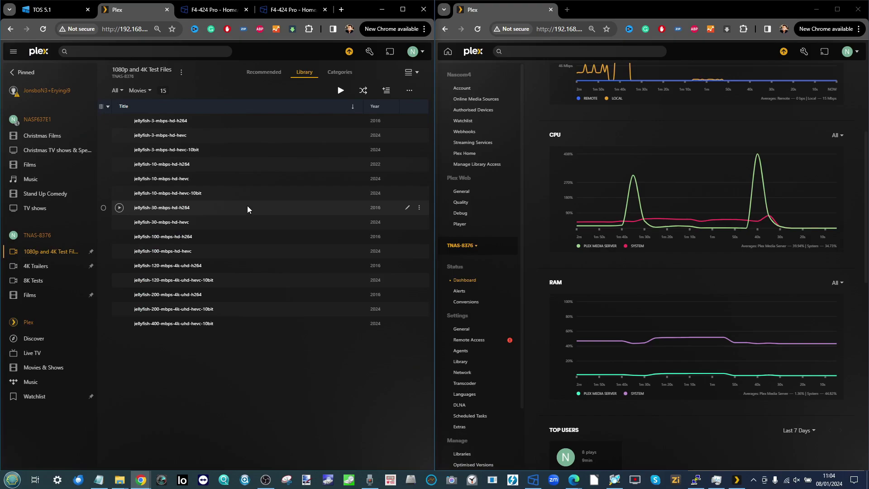